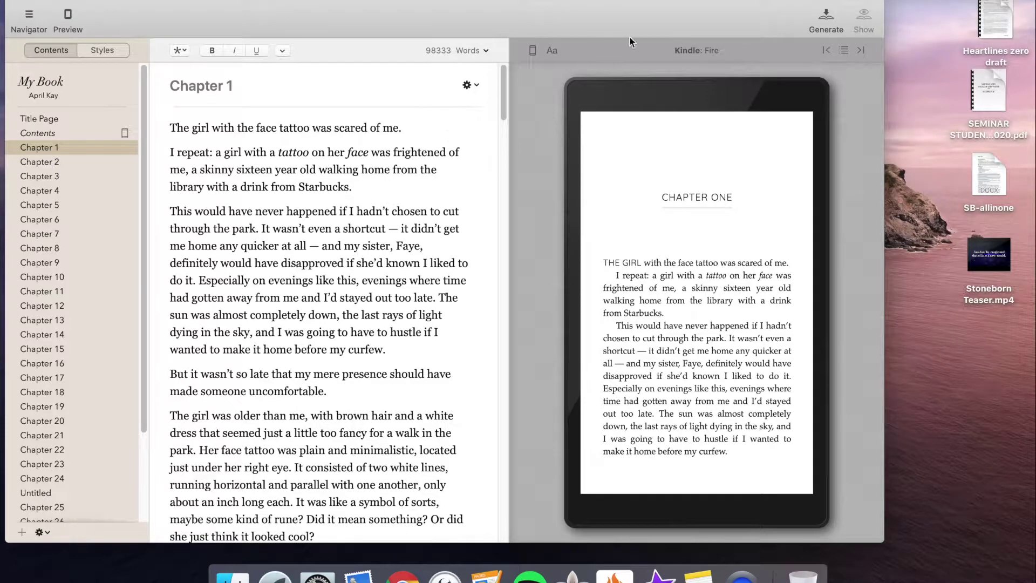
# - Set the book's title to "Stoneheart" and its subtitle to "The Gargoyles of Craven Book One"
pyautogui.doubleClick(703, 4)
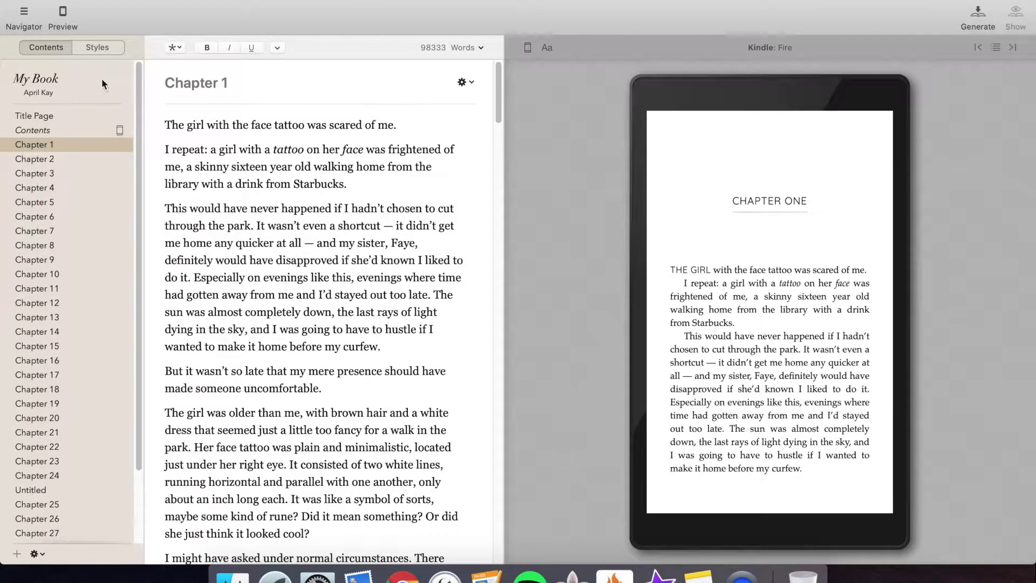
pyautogui.click(48, 85)
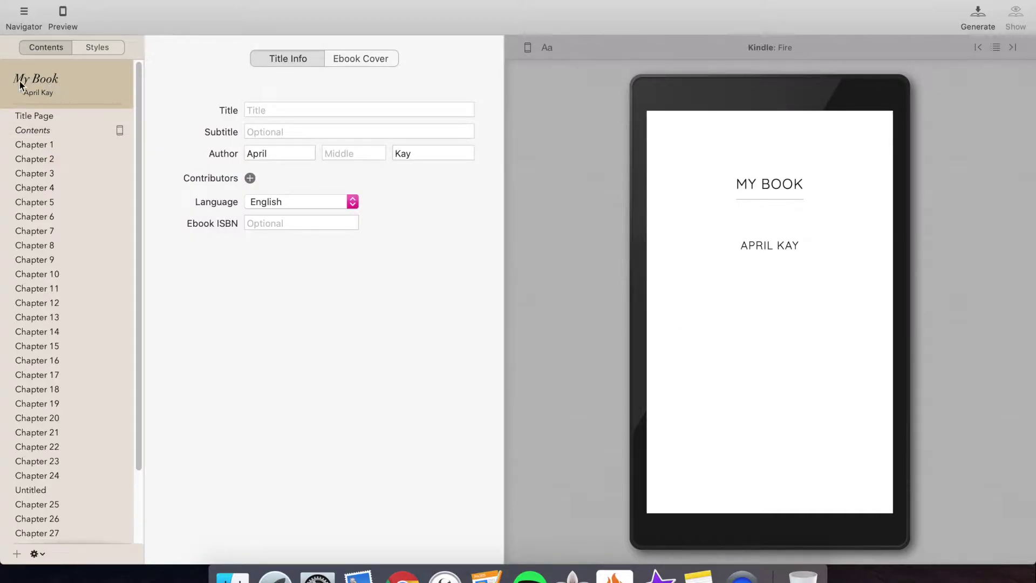
pyautogui.click(34, 115)
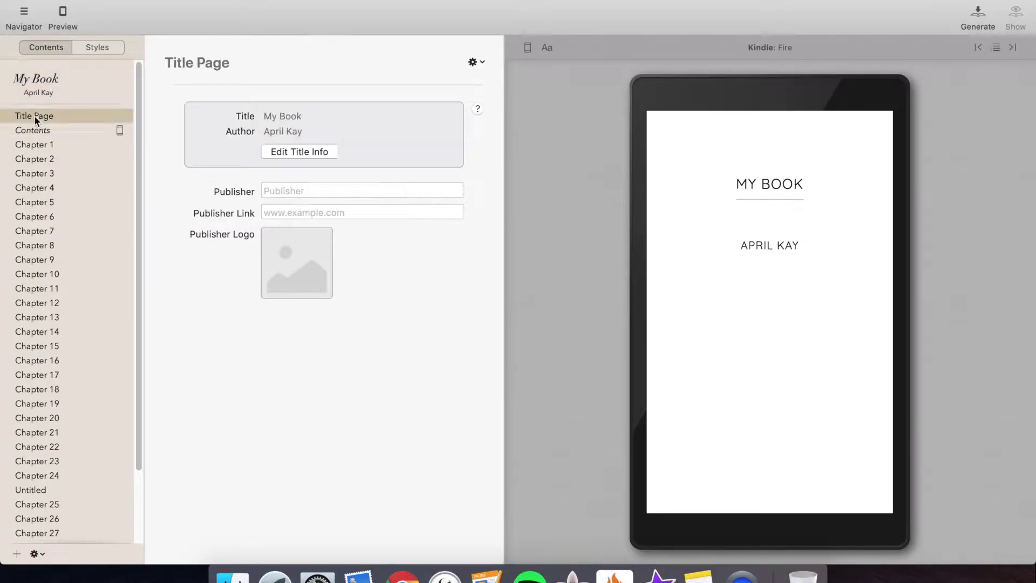
pyautogui.click(63, 87)
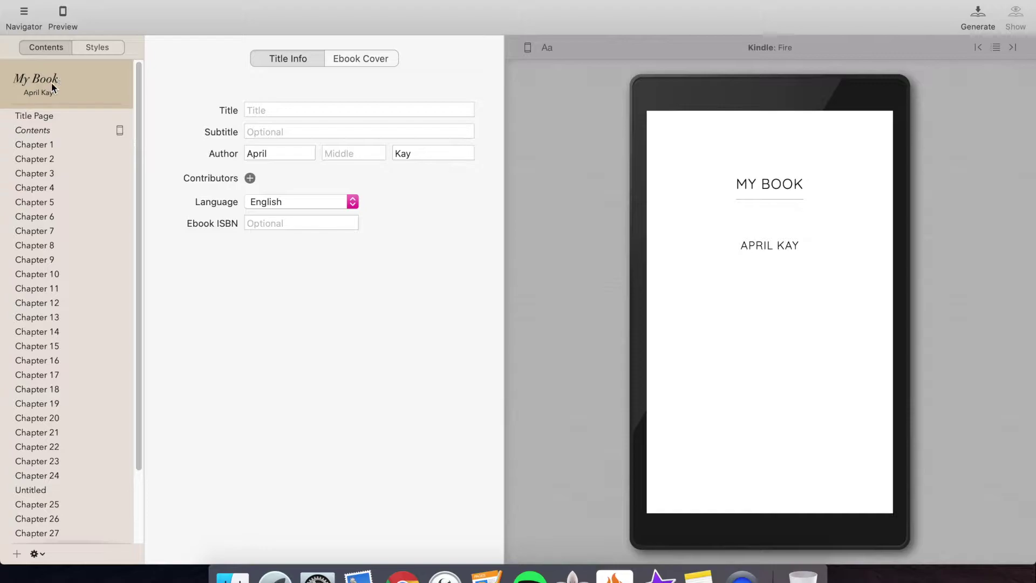
pyautogui.click(270, 108)
pyautogui.write('Stoneheart')
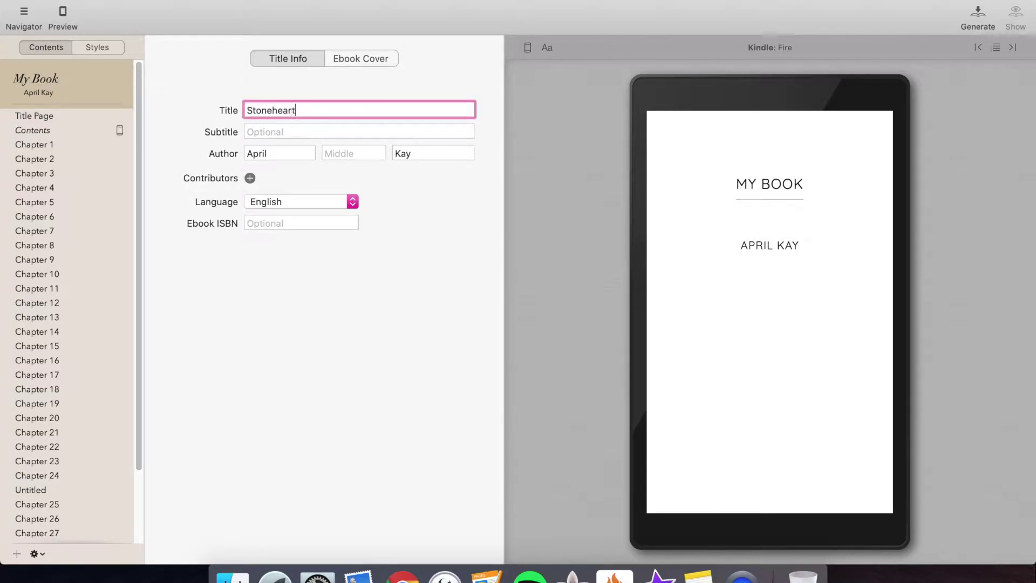
pyautogui.press('Tab')
pyautogui.write('The Gargoyles of Craven Book One')
pyautogui.press('Tab')
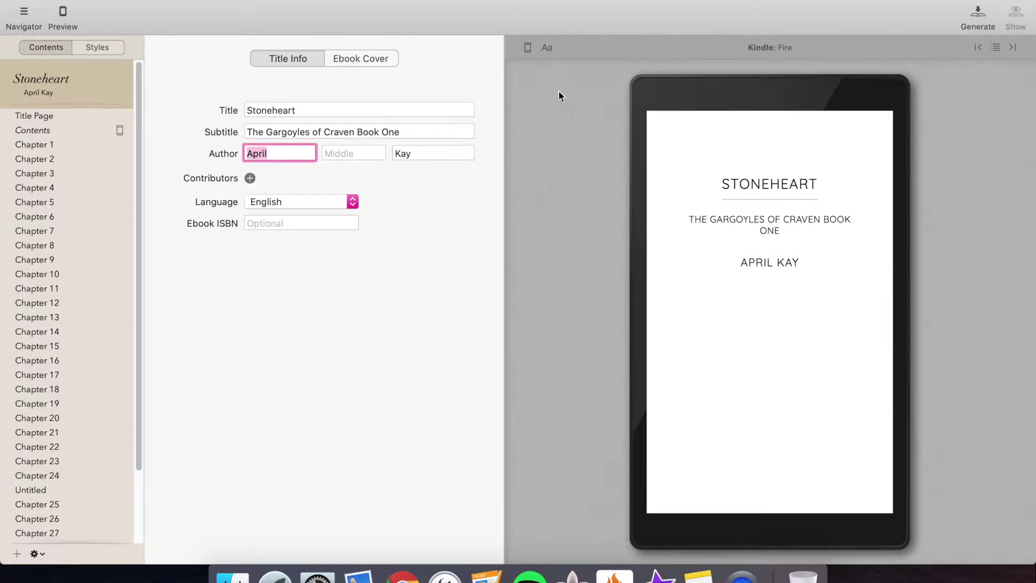
# - Preview the title page as Kindle Paperwhite, iPad, Android Tablet, Kindle Fire and Print, and return the preview to Kindle Fire
pyautogui.click(529, 48)
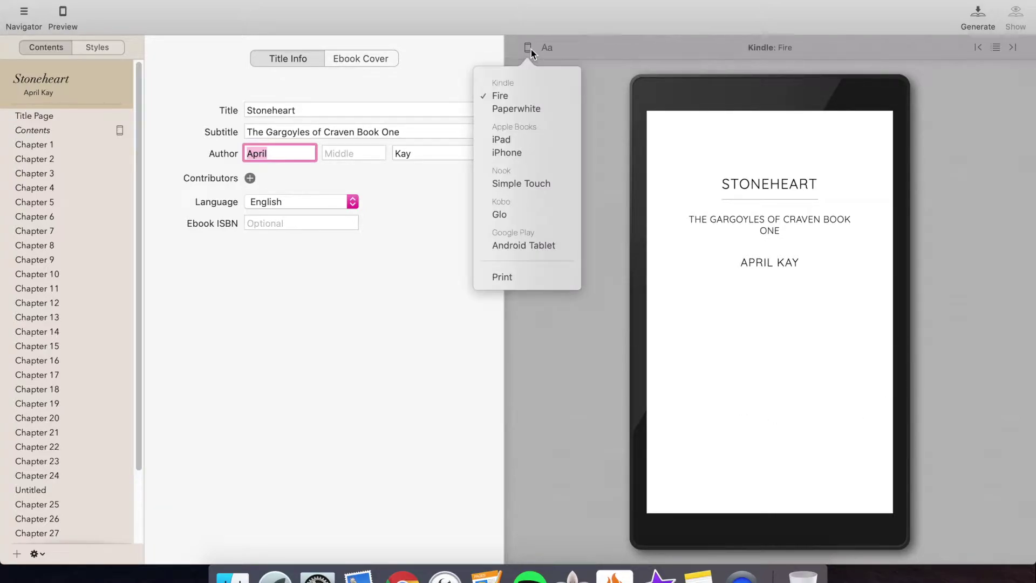
pyautogui.click(529, 112)
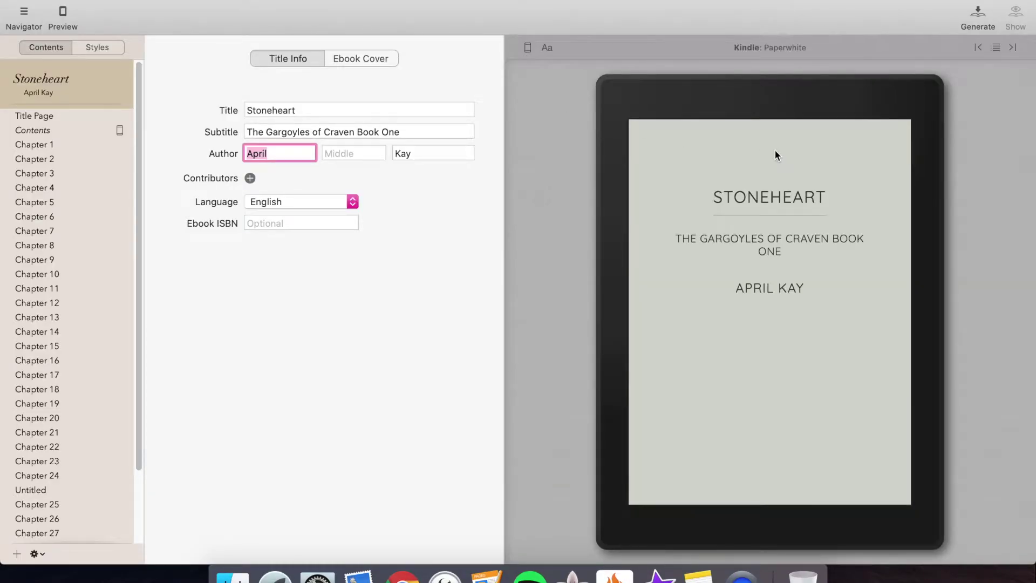
pyautogui.click(525, 47)
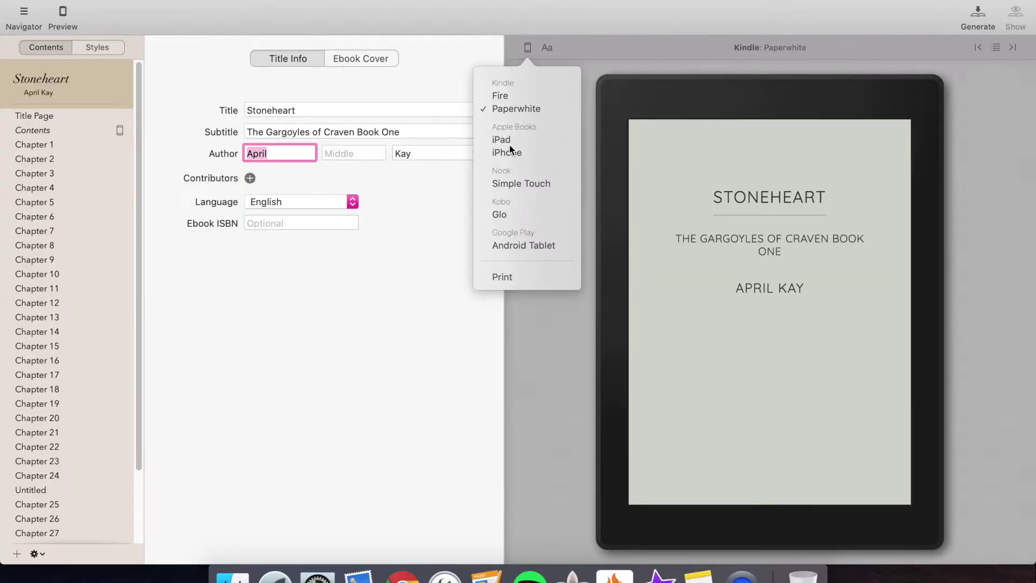
pyautogui.click(509, 144)
pyautogui.click(526, 54)
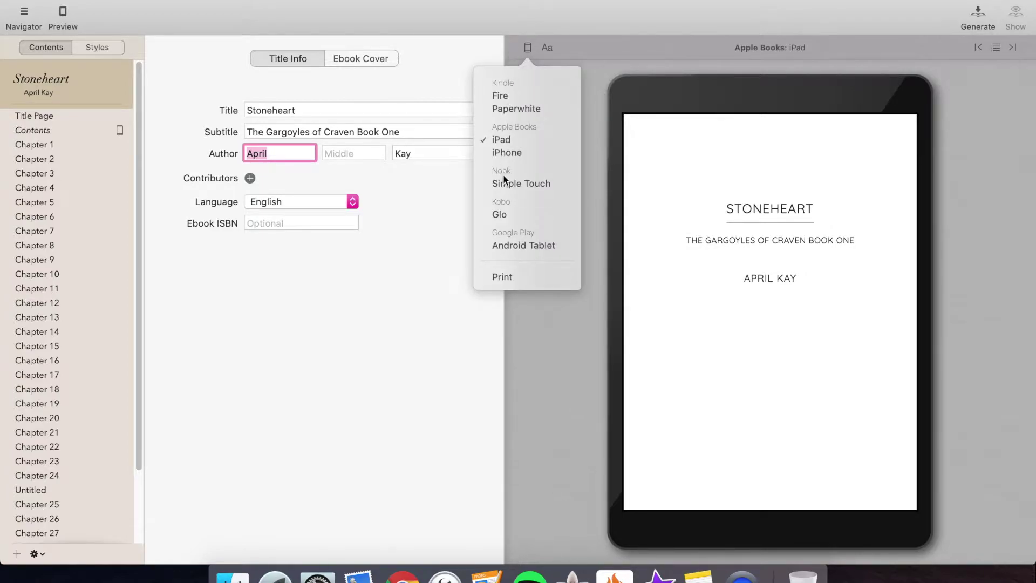
pyautogui.click(514, 243)
pyautogui.click(528, 49)
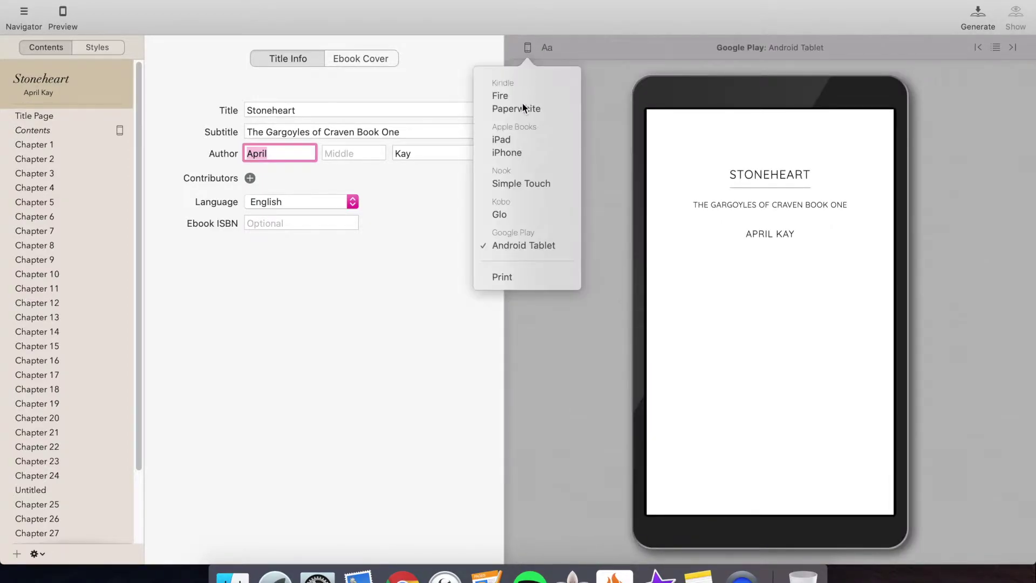
pyautogui.click(505, 97)
pyautogui.click(527, 48)
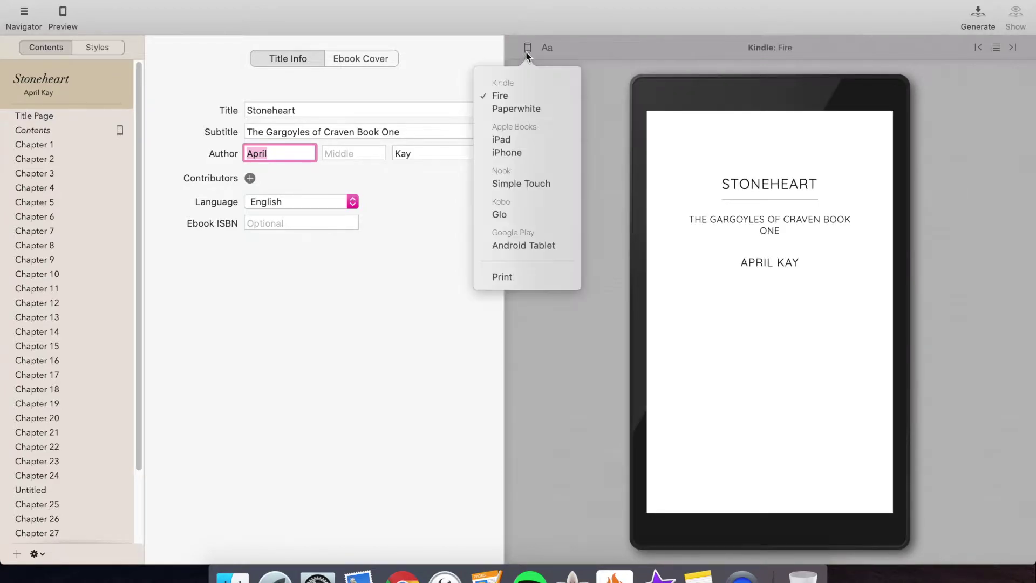
pyautogui.click(502, 277)
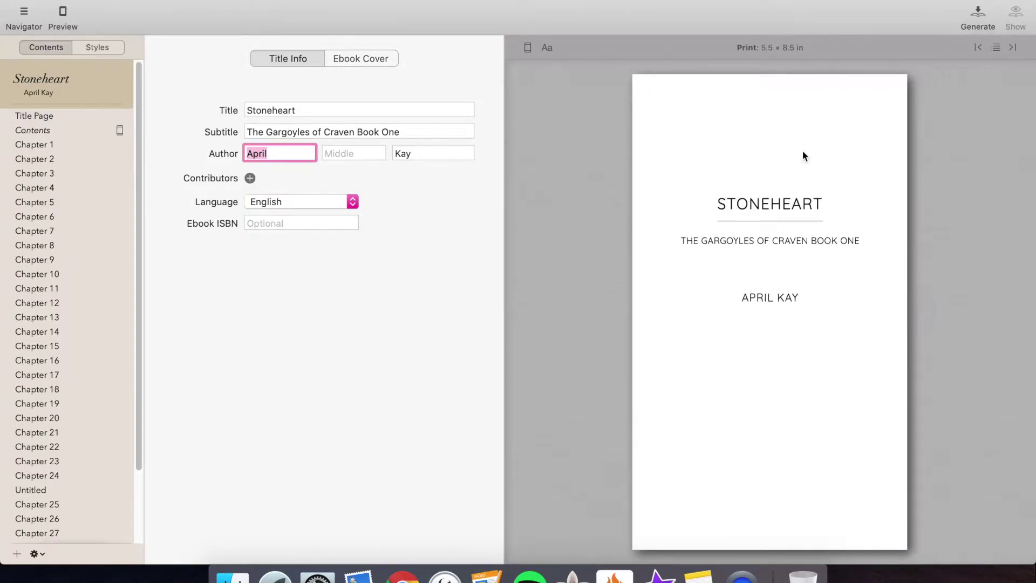
pyautogui.click(529, 49)
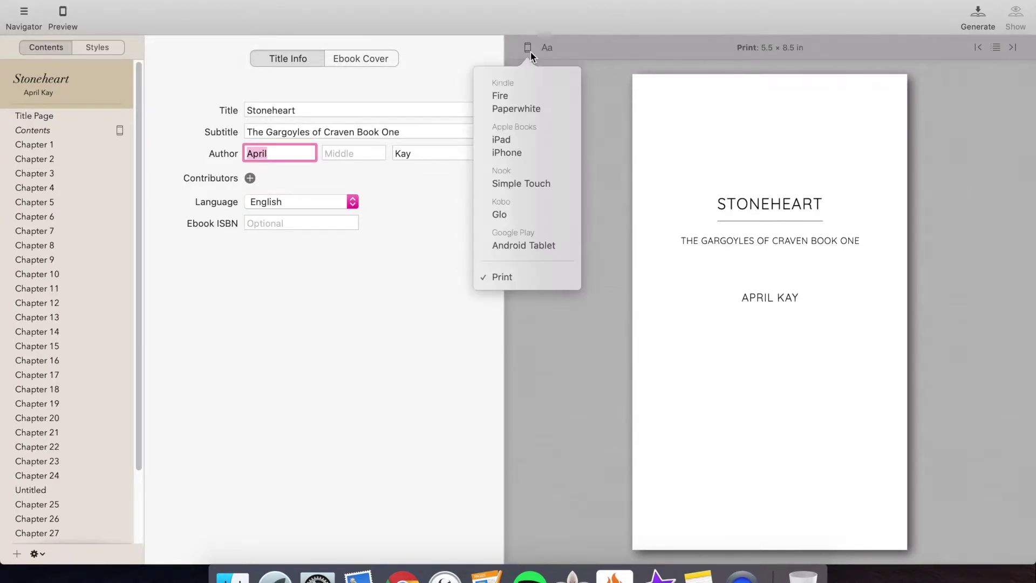
pyautogui.click(515, 97)
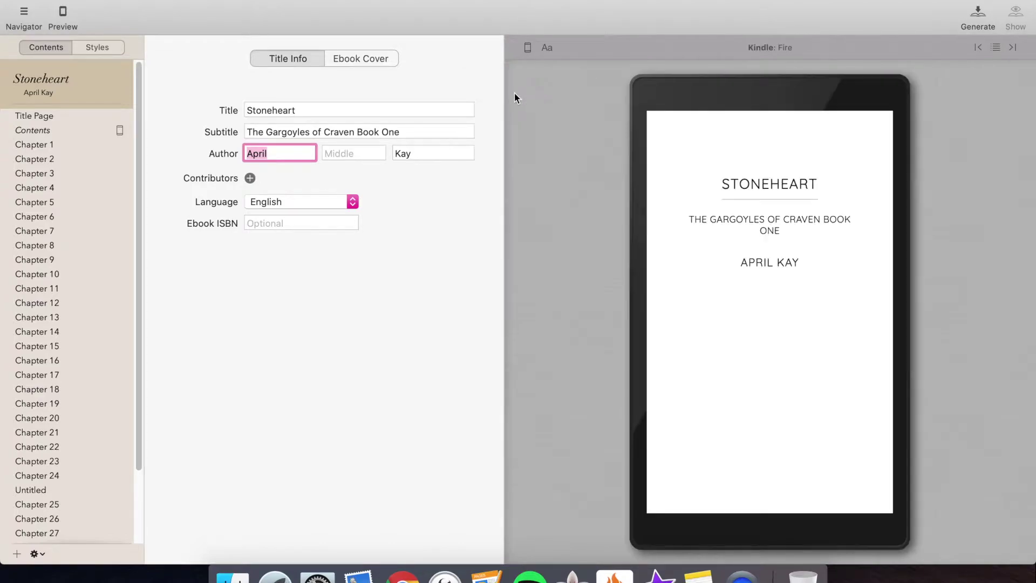
# - Add a Copyright page before the table of contents, with the Created with Vellum credit included
pyautogui.click(46, 113)
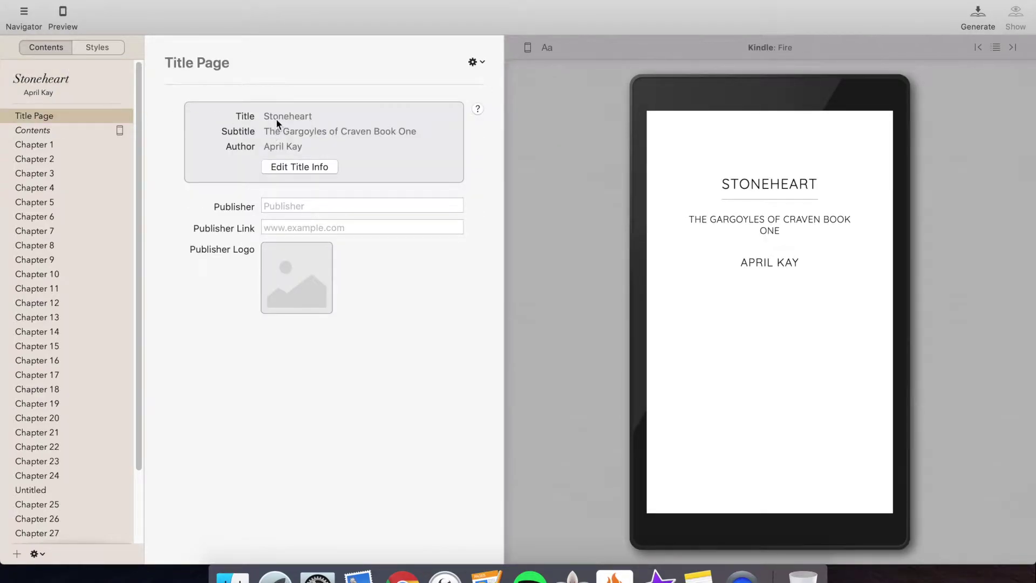
pyautogui.click(72, 130)
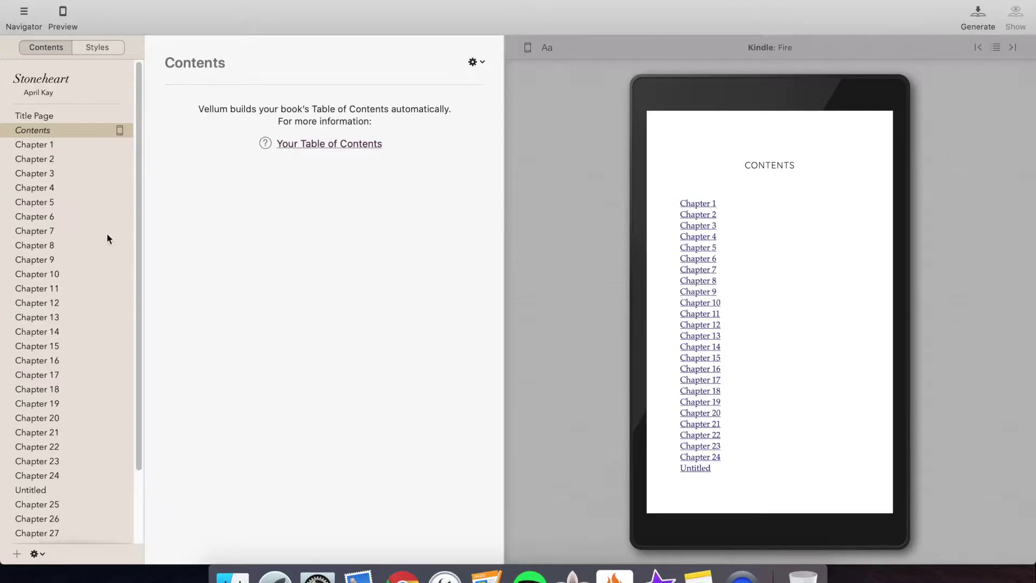
pyautogui.scroll(-5, 104, 237)
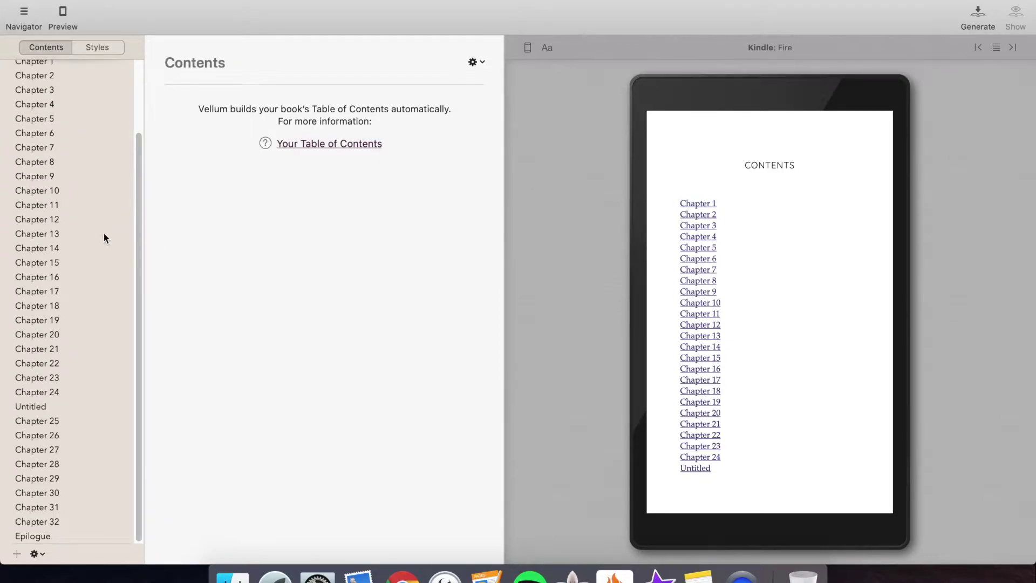
pyautogui.scroll(5, 104, 238)
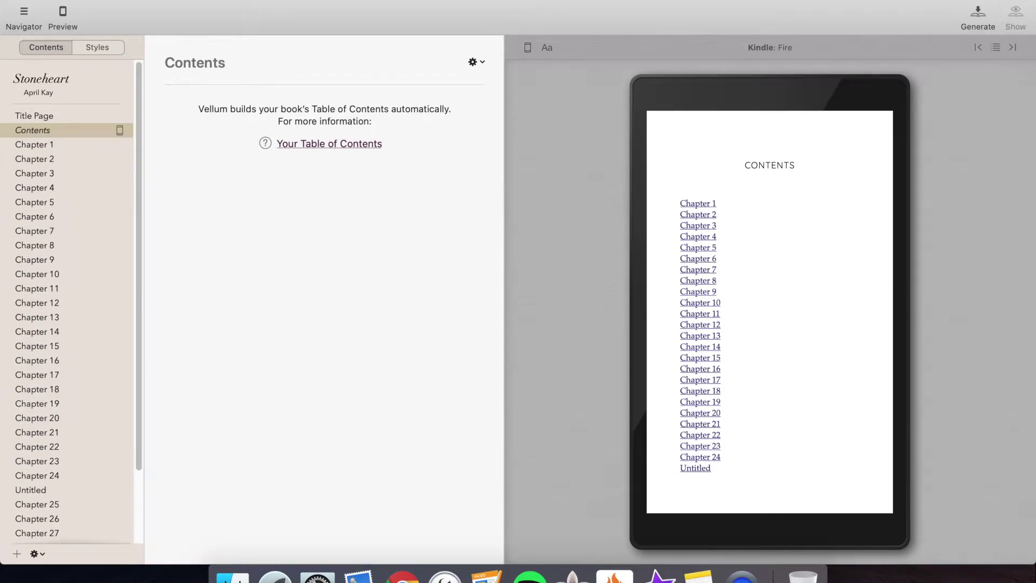
pyautogui.click(179, 7)
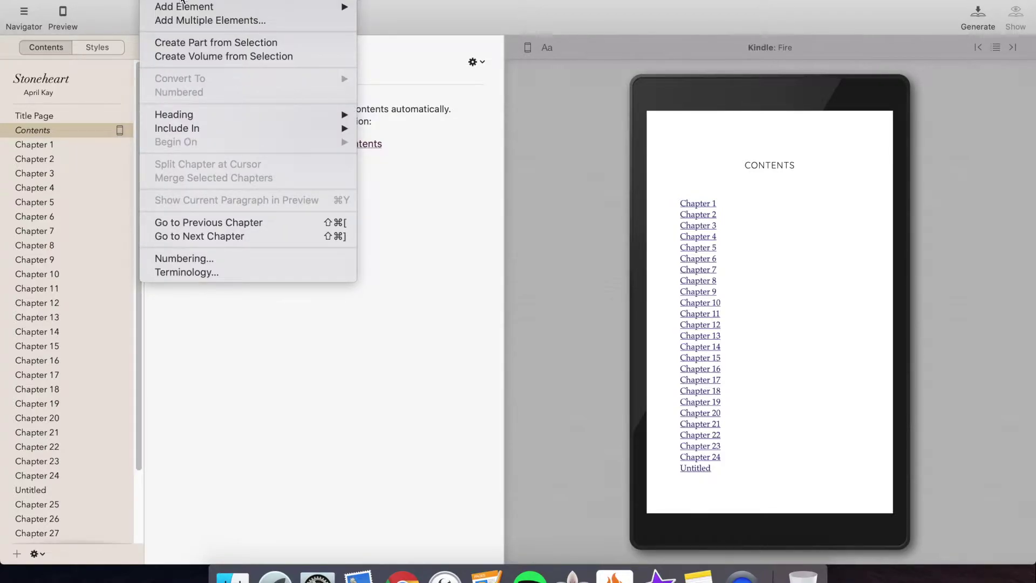
pyautogui.moveTo(184, 7)
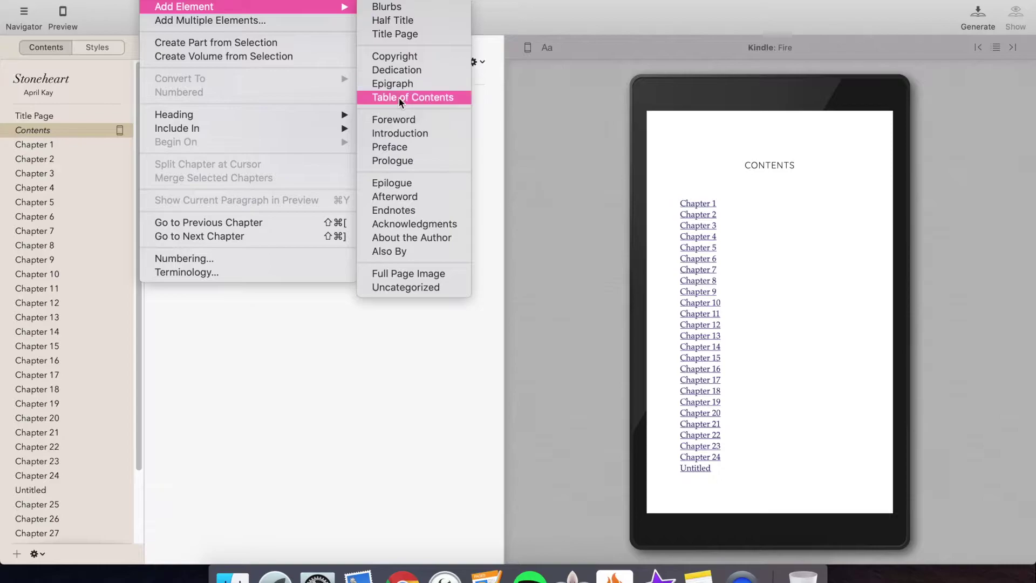
pyautogui.moveTo(307, 6)
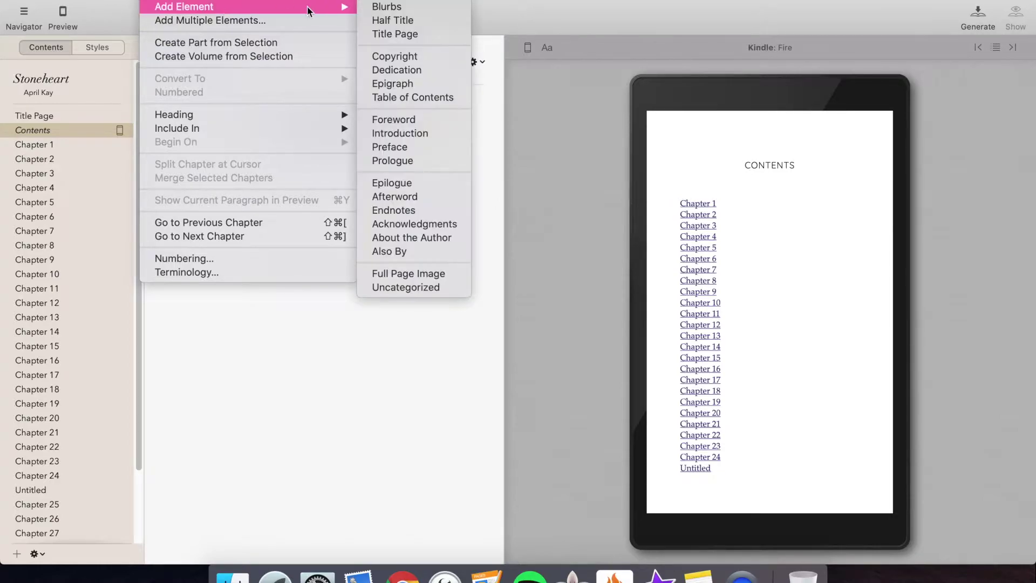
pyautogui.click(418, 56)
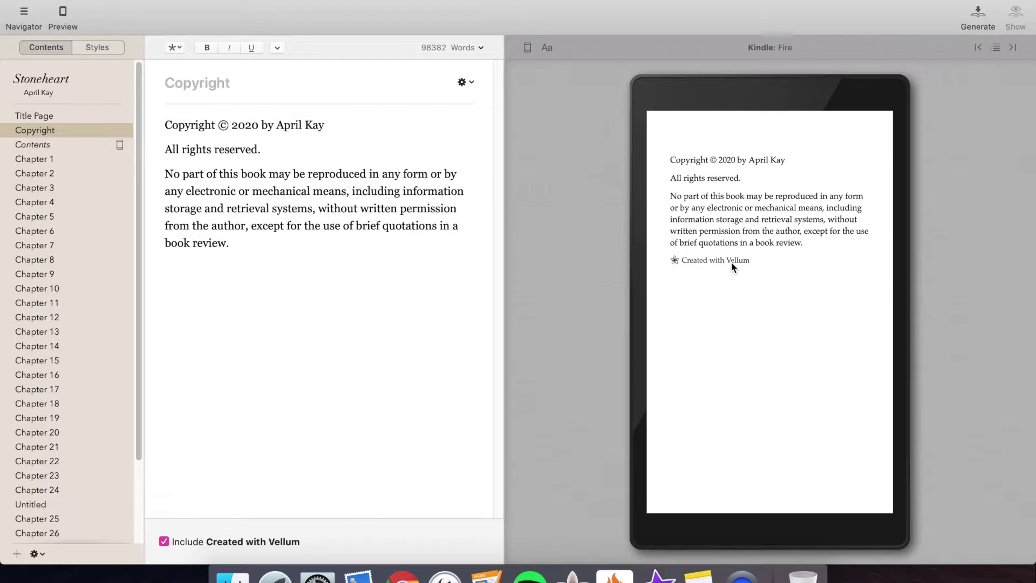
pyautogui.click(165, 542)
pyautogui.click(165, 541)
# - Add a Dedication page after the Copyright page and replace its default text with "For", the dedicatee's first name and ", as ever."
pyautogui.click(167, 0)
pyautogui.moveTo(187, 3)
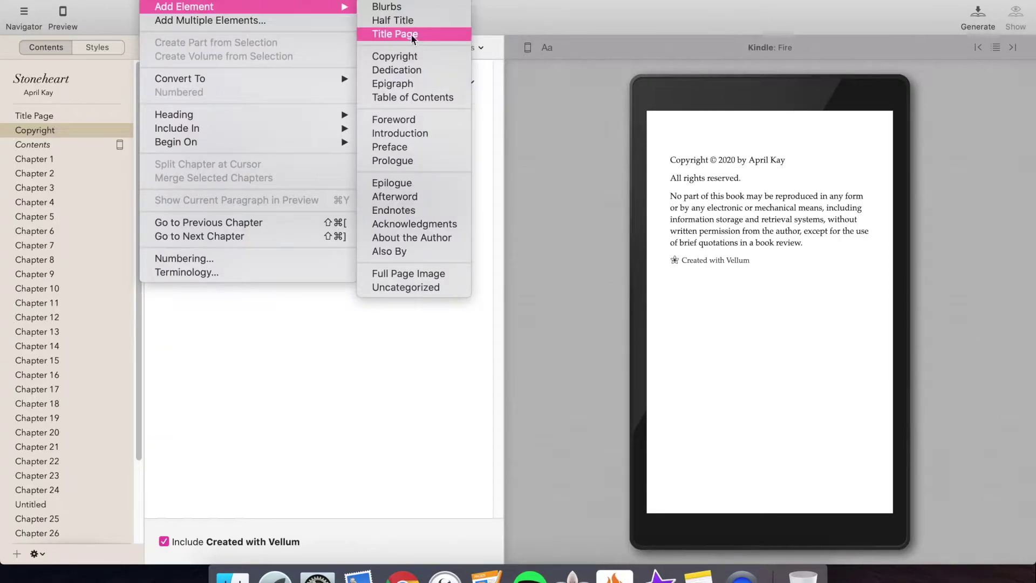
pyautogui.click(429, 72)
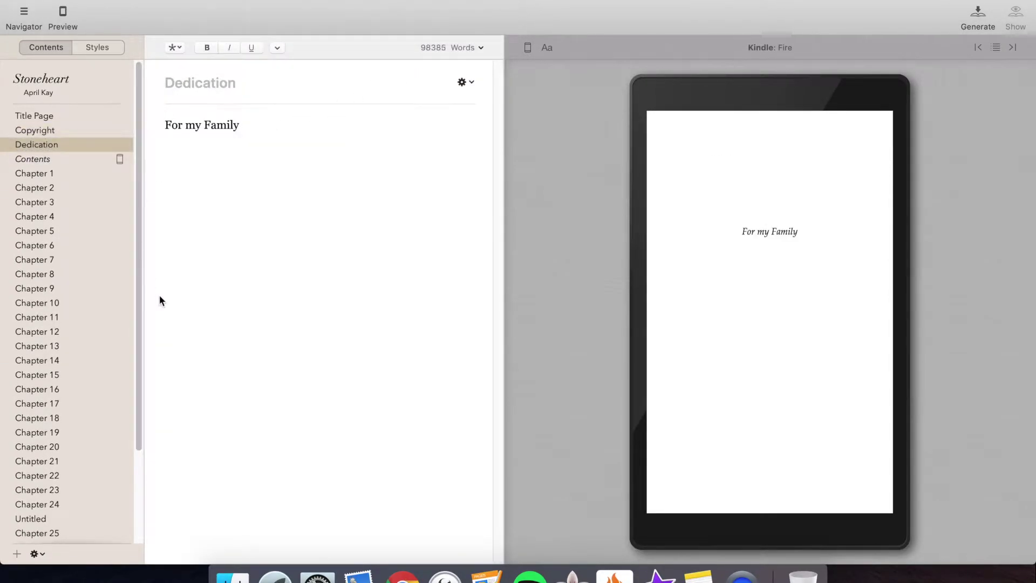
pyautogui.tripleClick(209, 138)
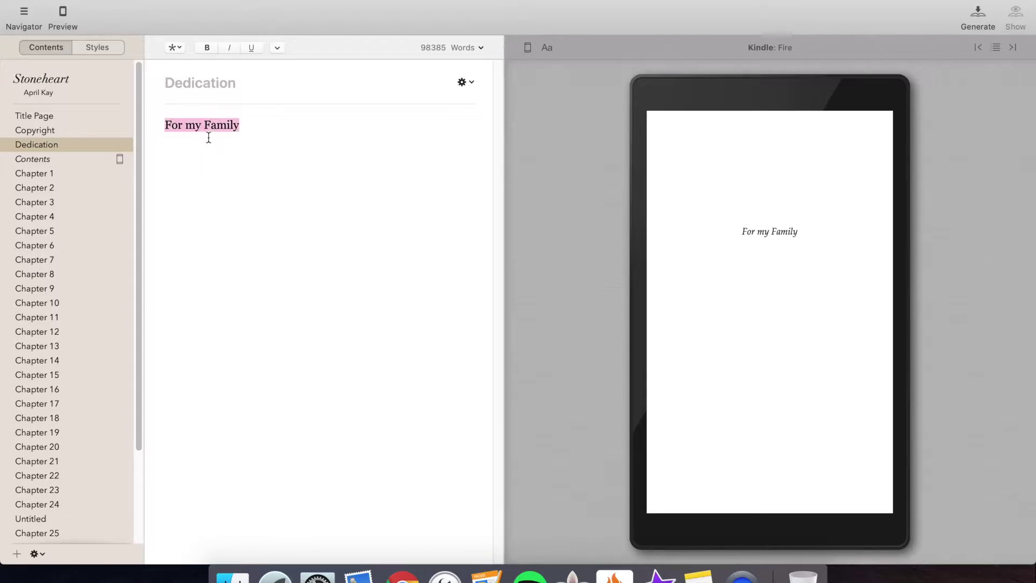
pyautogui.write('For Jason, as ever.')
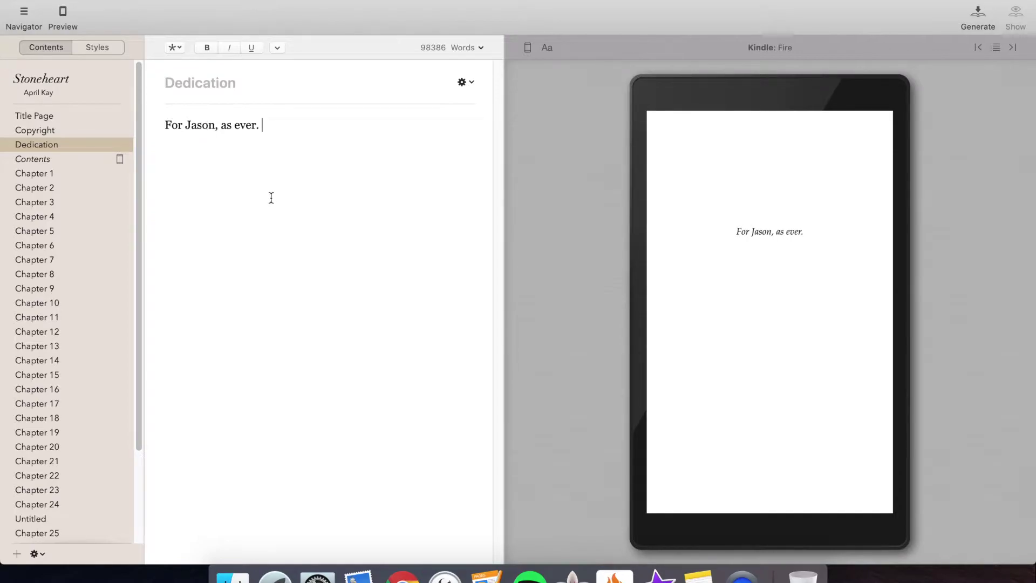
# - Add an About the Author page at the end of the book, after the Epilogue
pyautogui.click(34, 113)
pyautogui.scroll(-4, 53, 520)
pyautogui.click(53, 522)
pyautogui.click(47, 536)
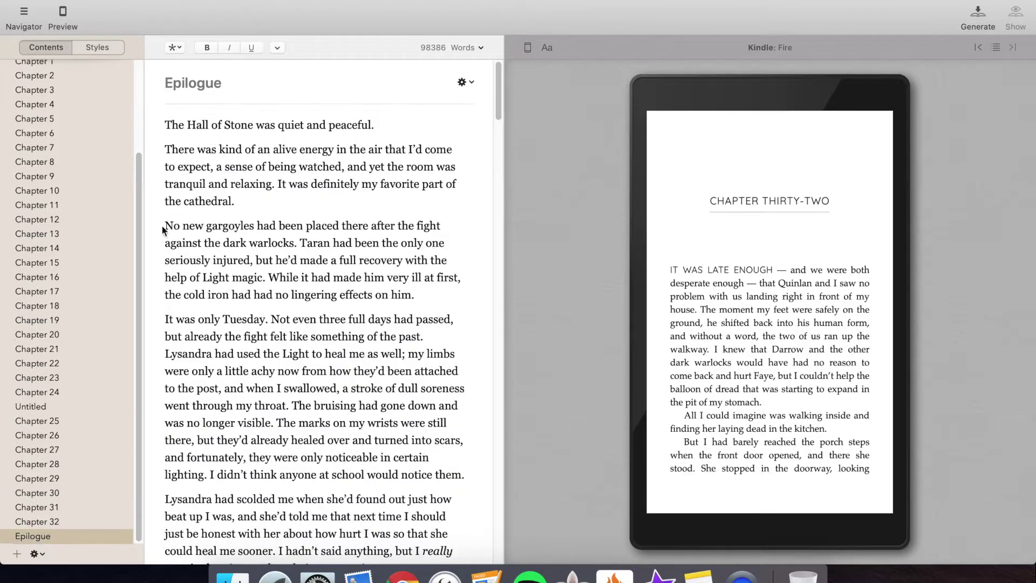
pyautogui.click(181, 1)
pyautogui.moveTo(192, 10)
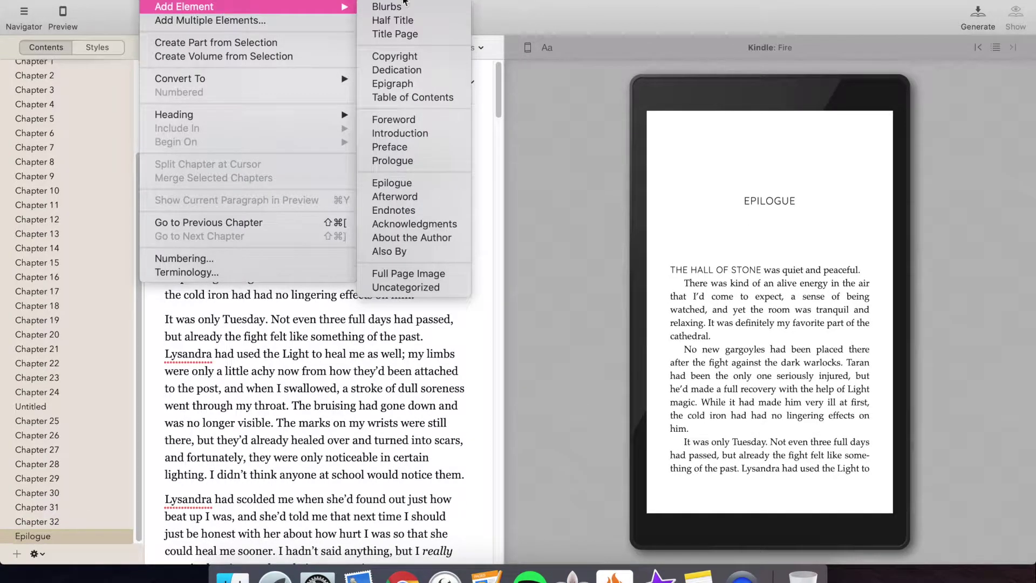
pyautogui.click(427, 238)
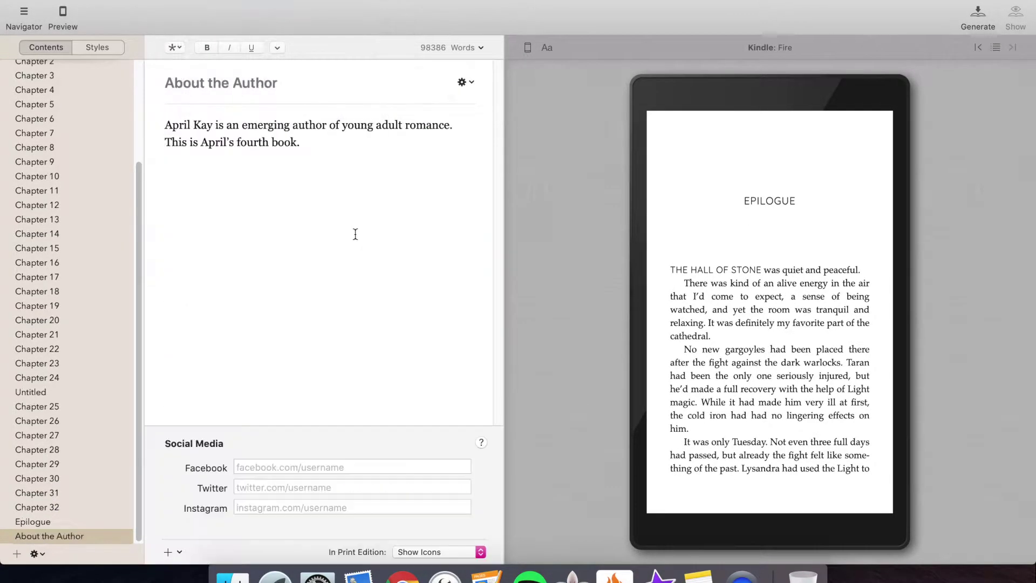
# - Enter the address of the author's Facebook page in the About the Author page's social media details
pyautogui.click(333, 470)
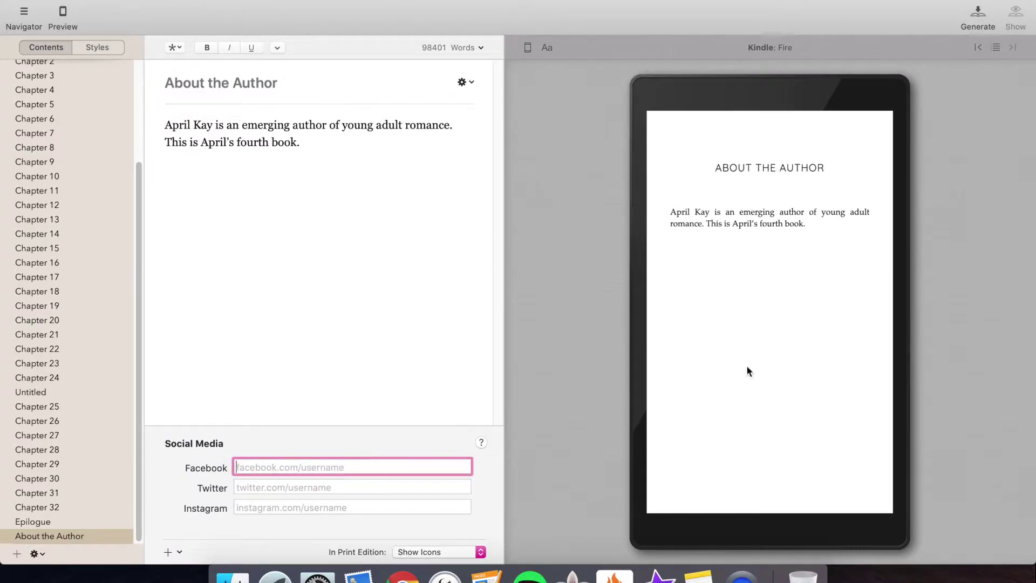
pyautogui.write('facebook')
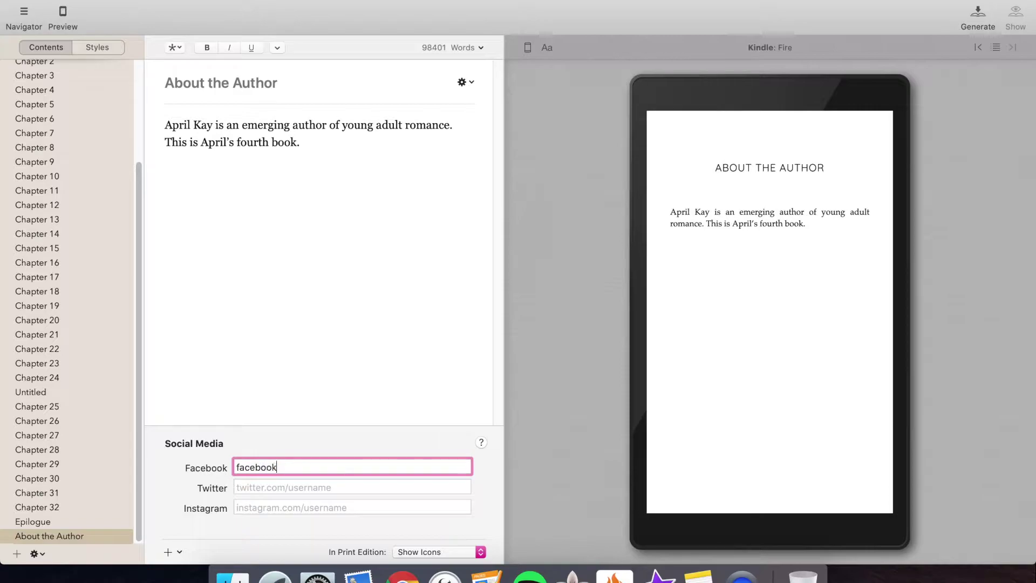
pyautogui.write('.com/aprilka')
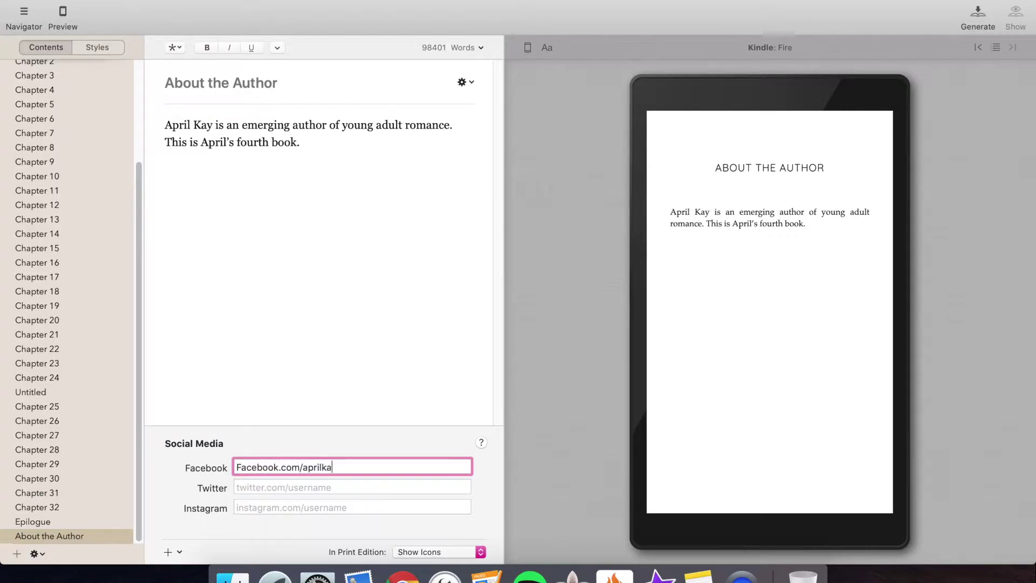
pyautogui.write('yauthor')
pyautogui.press('Return')
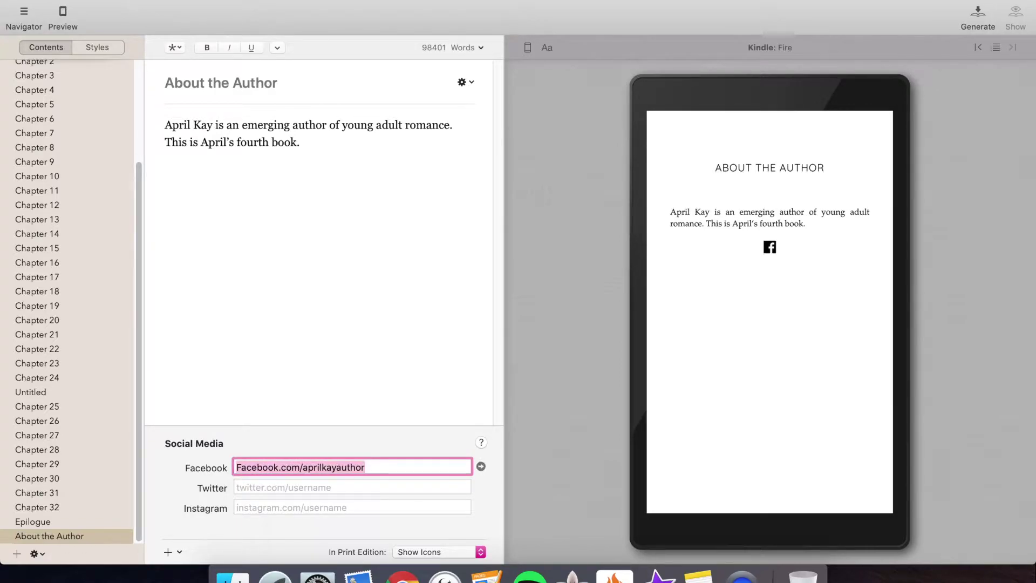
pyautogui.write('f')
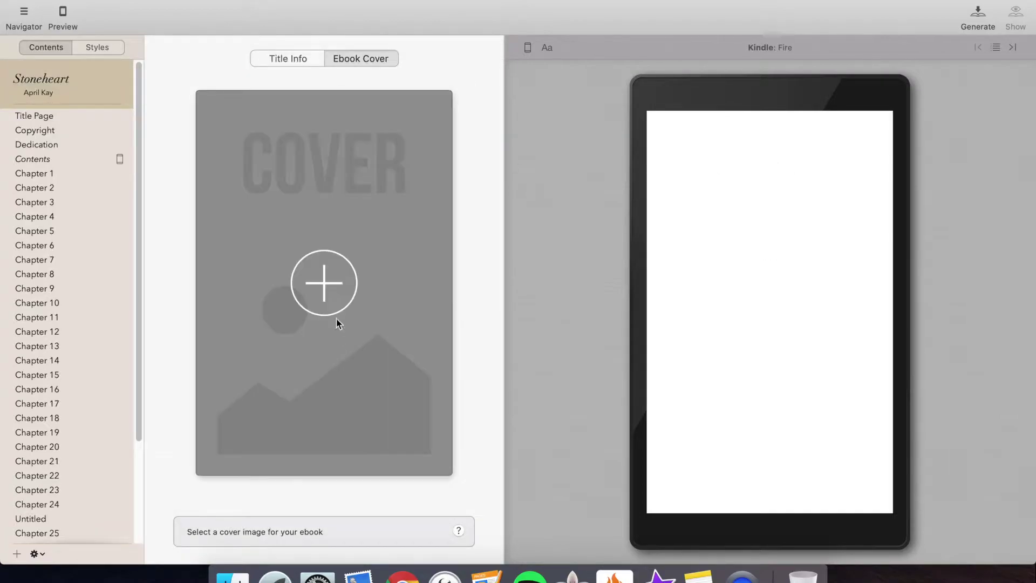
# - Add the ebook JPEG from the Comissioned Covers folder as the ebook cover, and return to the title details
pyautogui.click(336, 257)
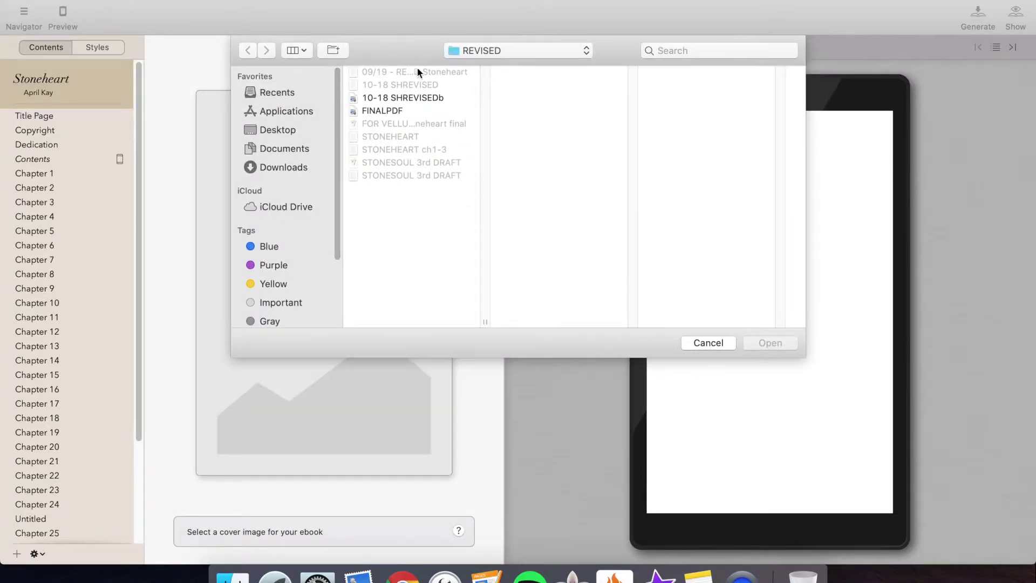
pyautogui.click(487, 51)
pyautogui.click(519, 217)
pyautogui.click(556, 110)
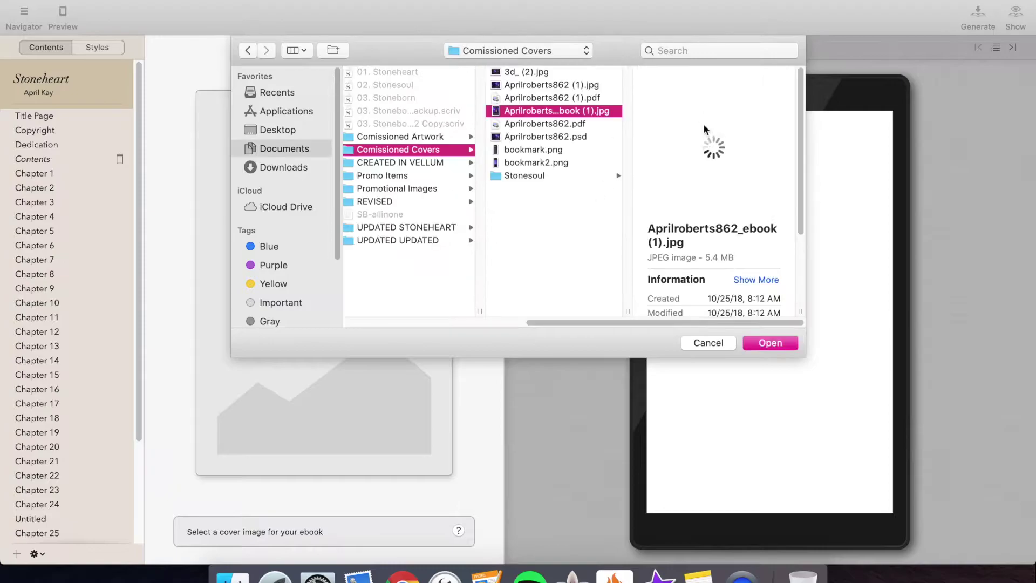
pyautogui.click(792, 347)
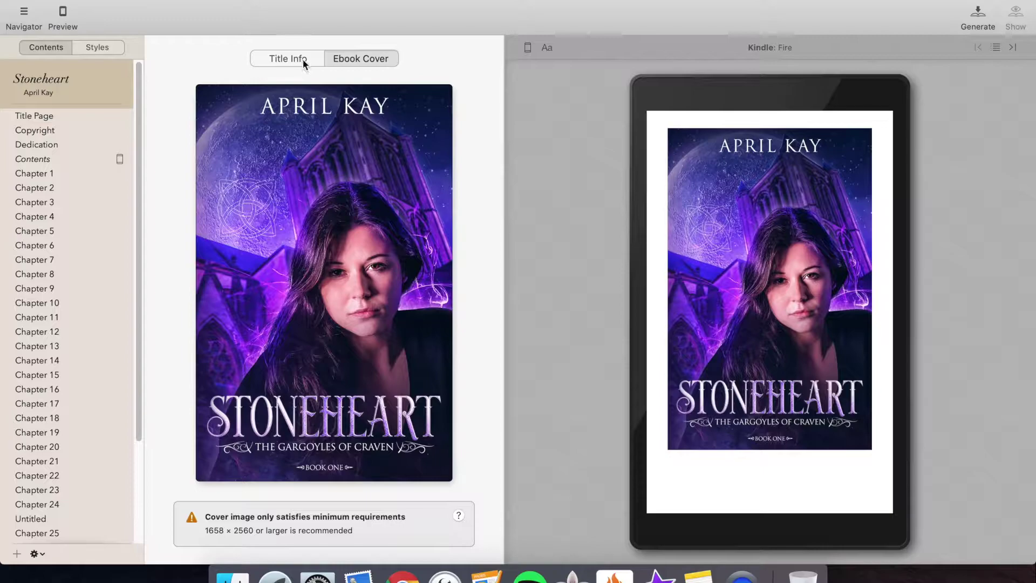
pyautogui.click(302, 63)
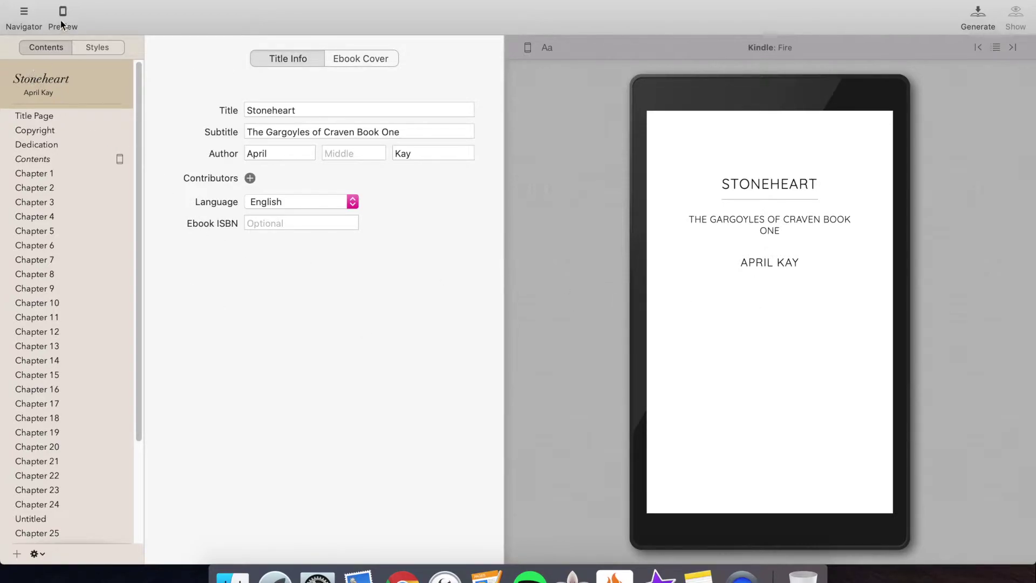
# - Display the book styles and page the Kindle Fire preview forward from the title page to Chapter One
pyautogui.click(96, 46)
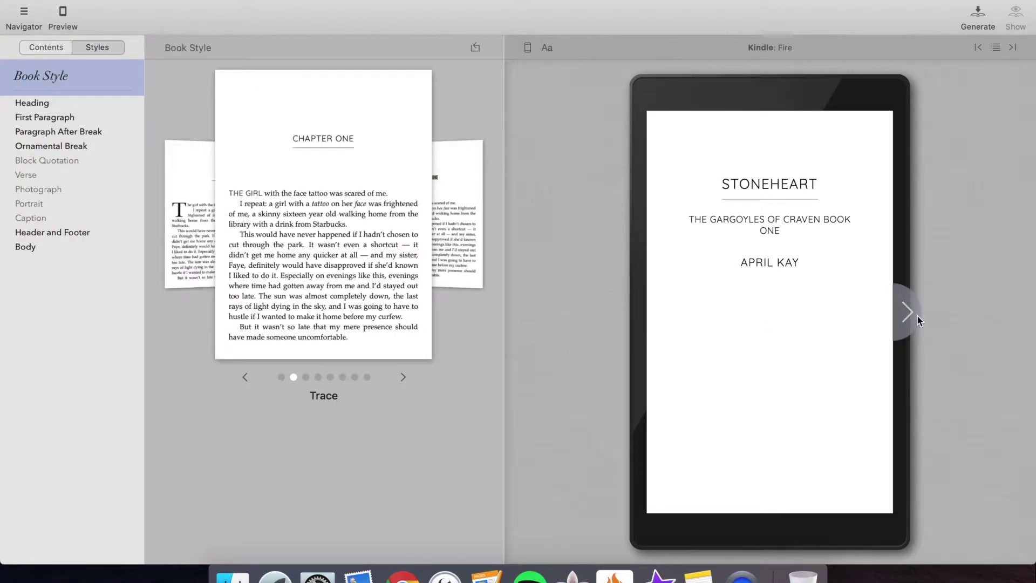
pyautogui.click(900, 320)
pyautogui.click(900, 319)
pyautogui.click(903, 319)
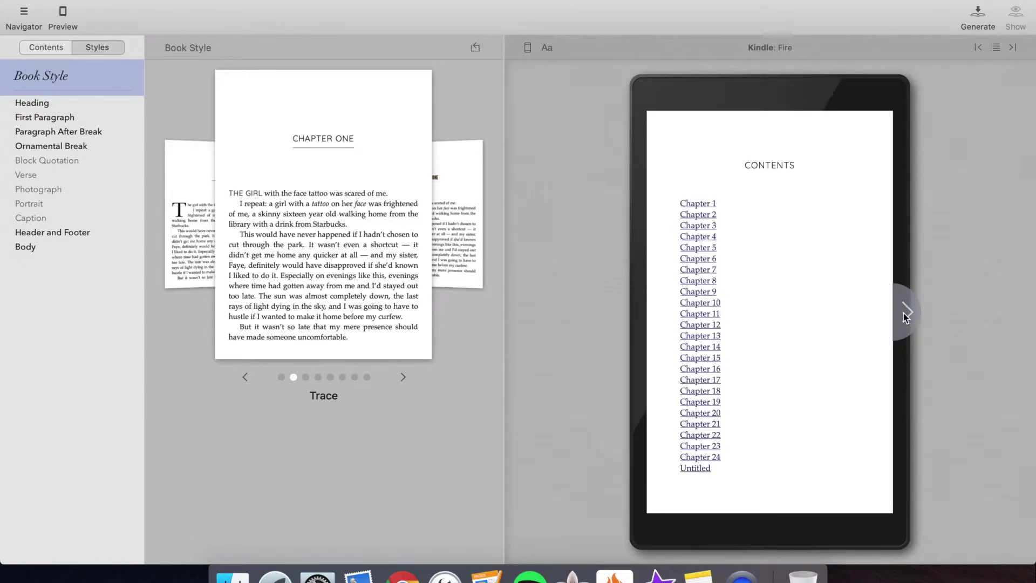
pyautogui.click(905, 317)
pyautogui.click(906, 316)
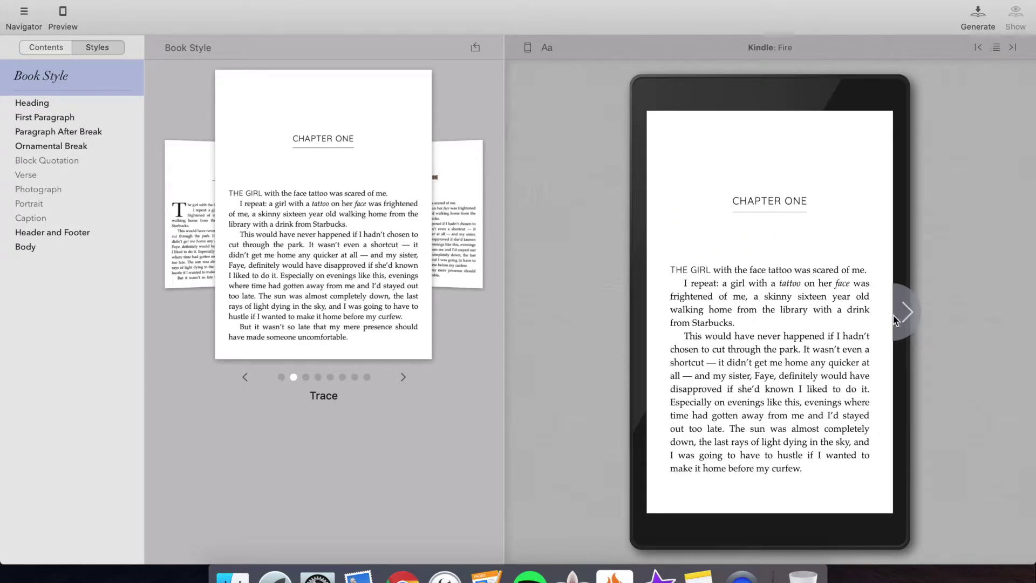
# - Compare the available book styles, including Meridian, Artisanal, Kindred and Oxford, on the Chapter One preview and return to Trace
pyautogui.click(245, 377)
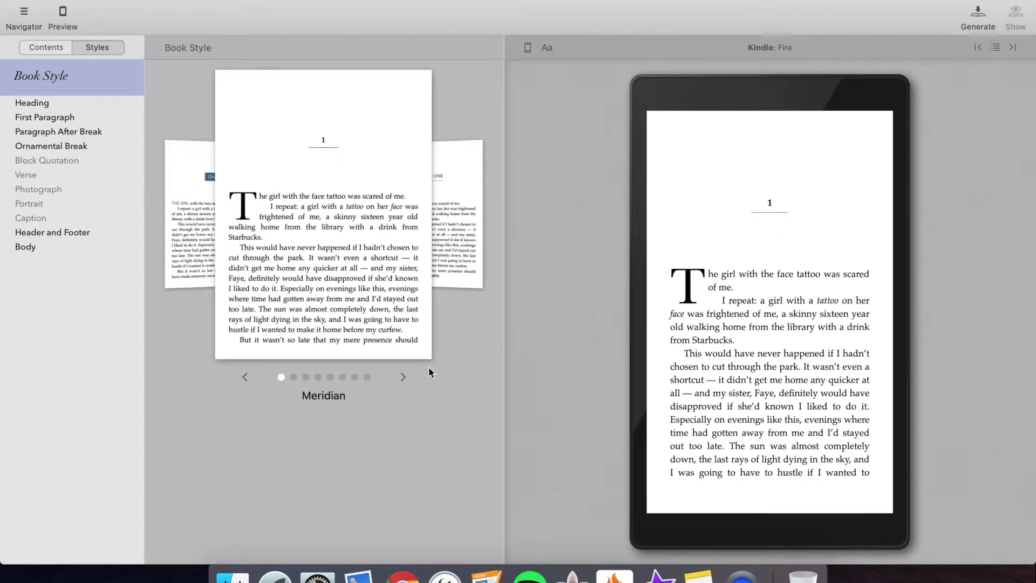
pyautogui.click(401, 374)
pyautogui.click(402, 374)
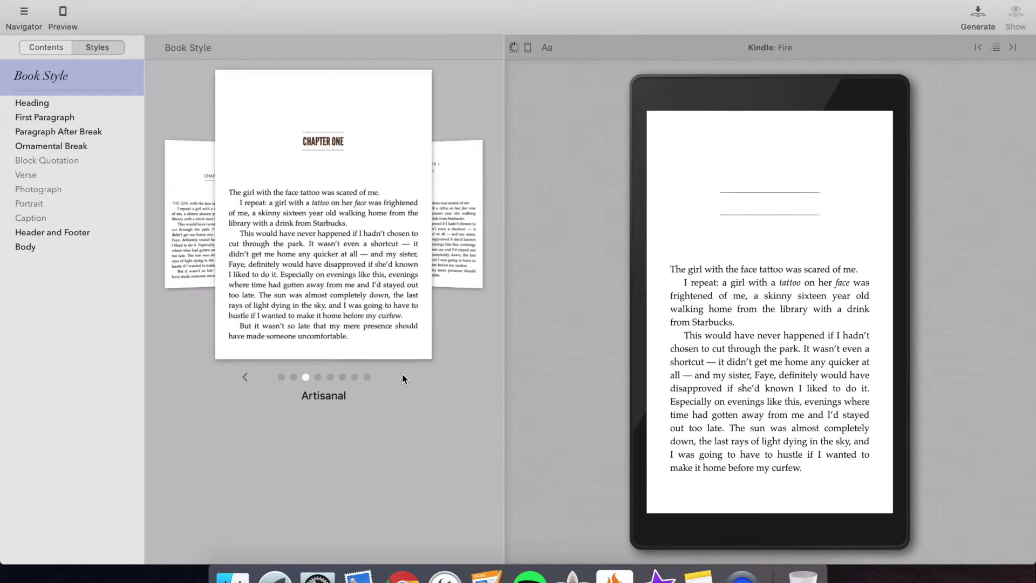
pyautogui.click(403, 376)
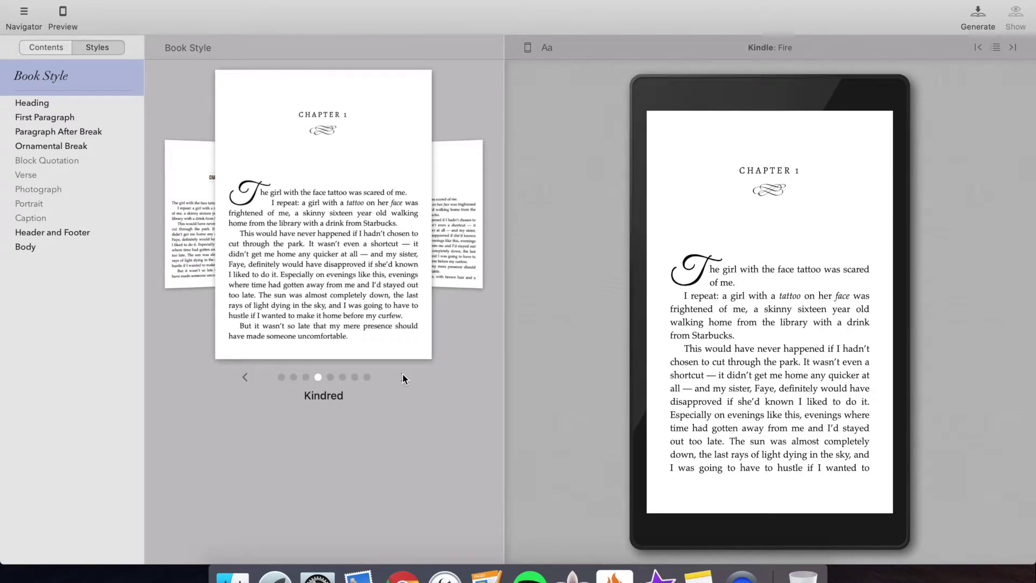
pyautogui.click(403, 377)
pyautogui.click(402, 376)
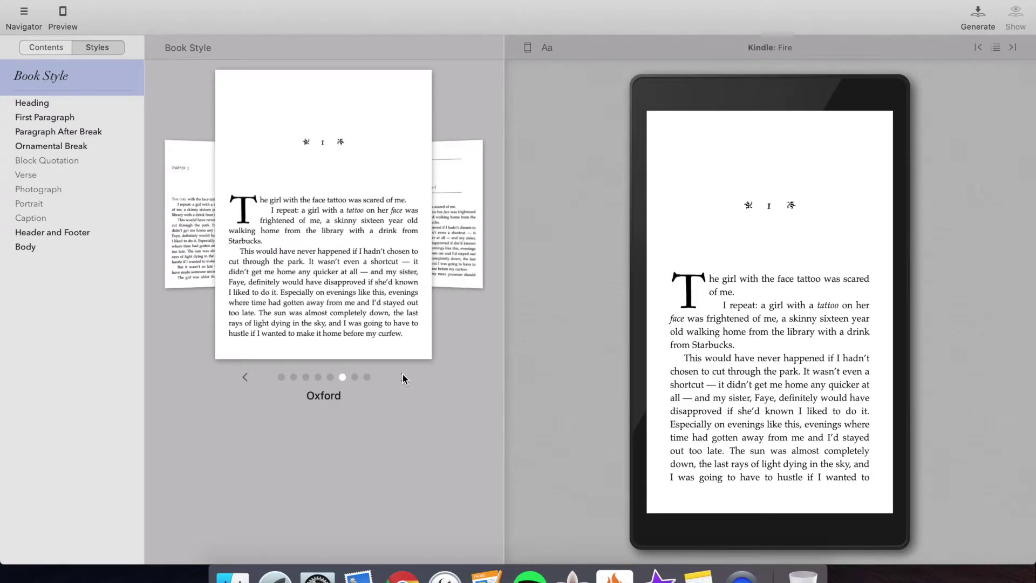
pyautogui.click(402, 377)
pyautogui.click(402, 376)
pyautogui.click(403, 377)
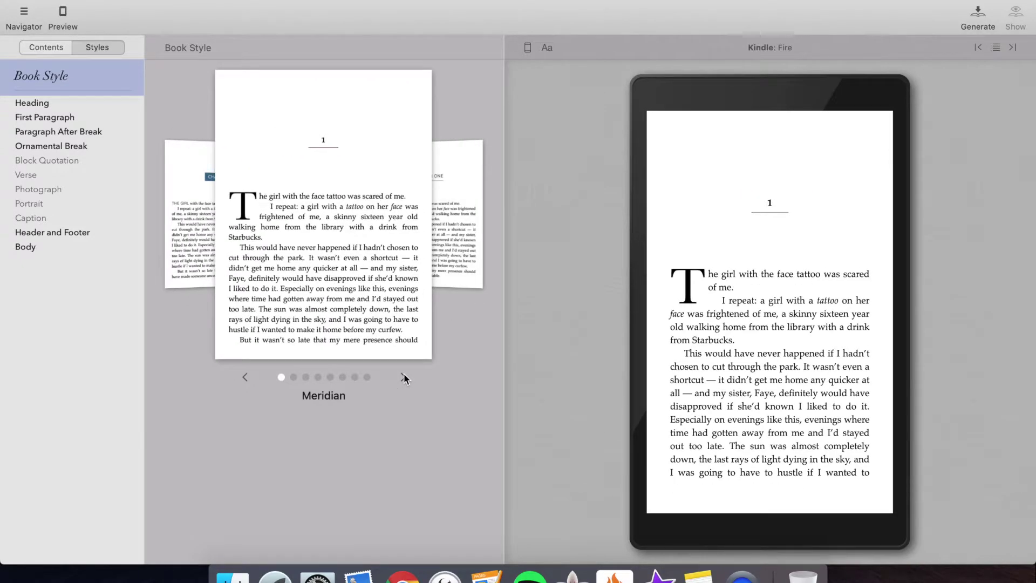
pyautogui.click(403, 377)
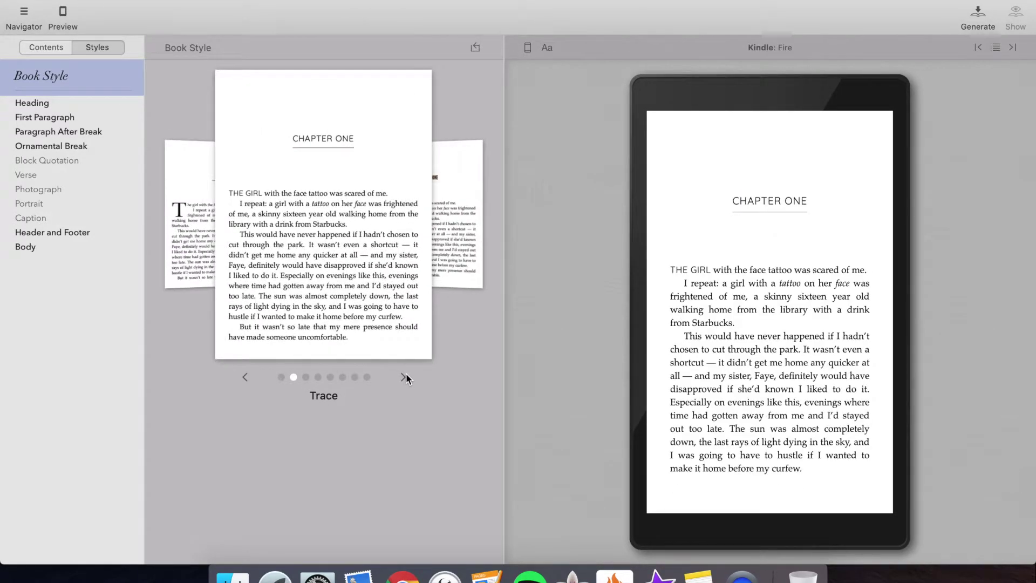
# - Compare the Trace heading designs and return to the underlined, spelled-out chapter heading
pyautogui.click(50, 105)
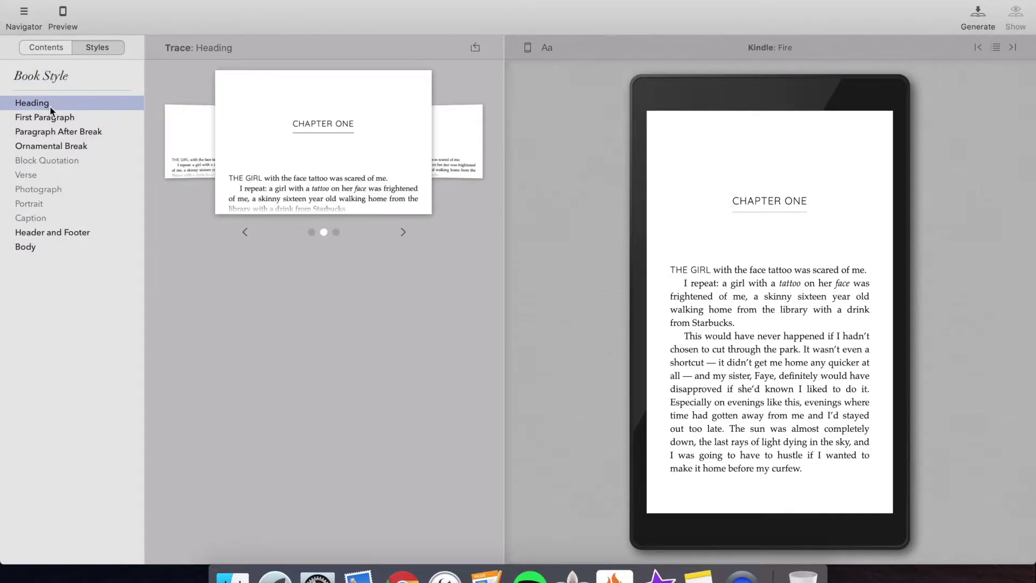
pyautogui.click(403, 232)
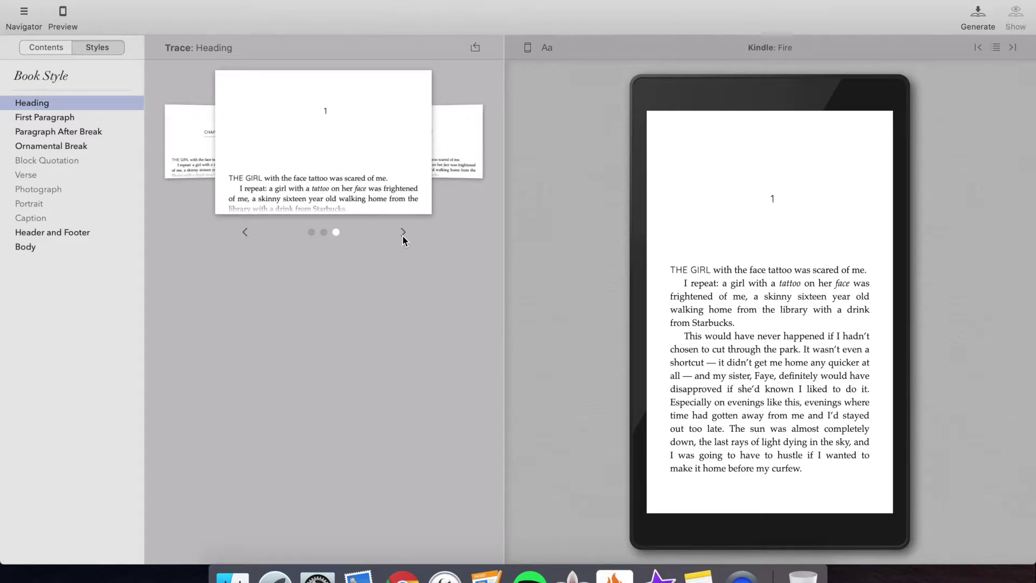
pyautogui.click(403, 232)
# - Compare the Trace first-paragraph designs and choose the plain large drop cap followed by normal text
pyautogui.click(41, 118)
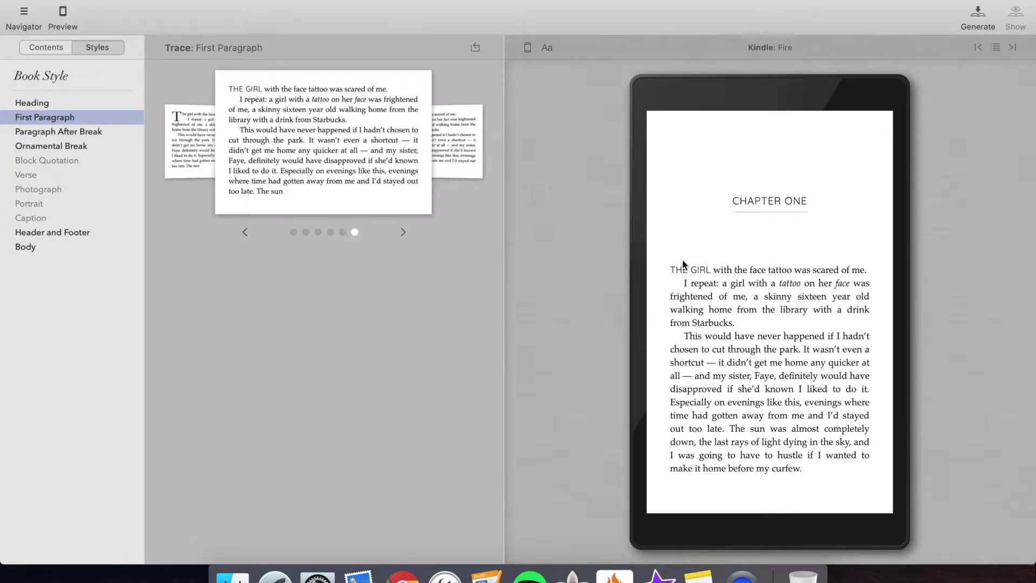
pyautogui.click(405, 232)
pyautogui.click(404, 232)
pyautogui.click(403, 232)
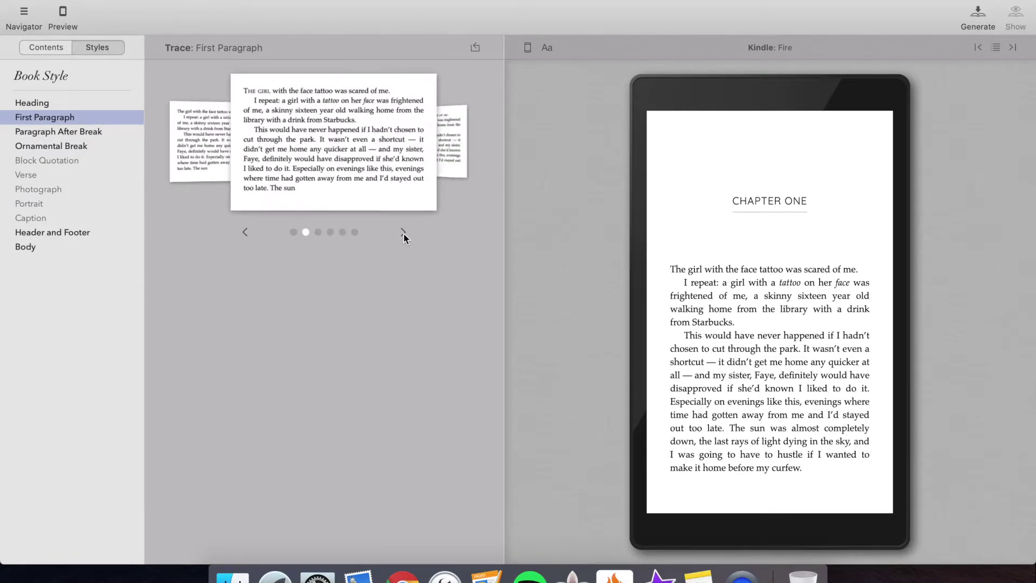
pyautogui.click(403, 232)
pyautogui.click(403, 233)
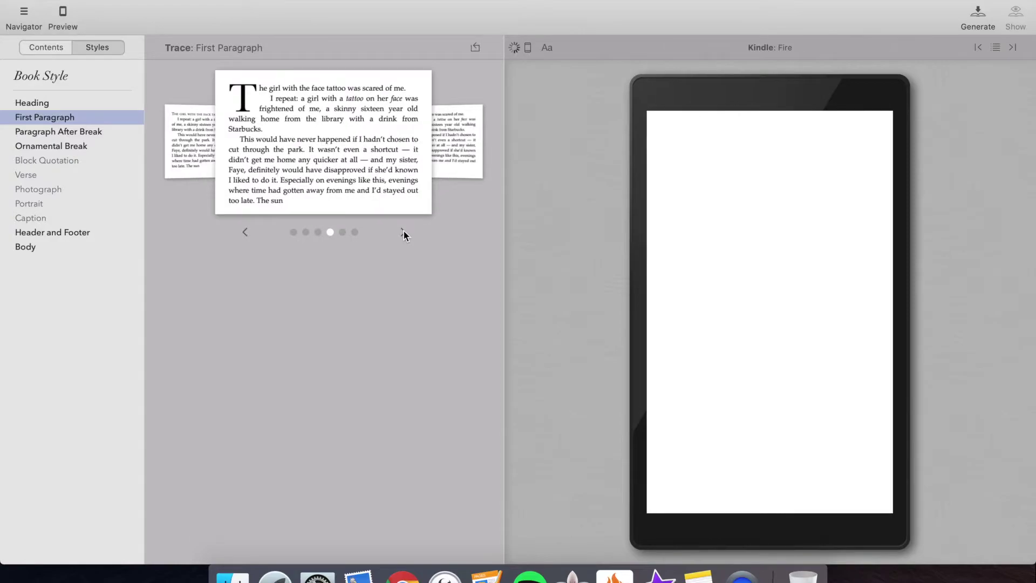
pyautogui.click(404, 232)
pyautogui.click(245, 233)
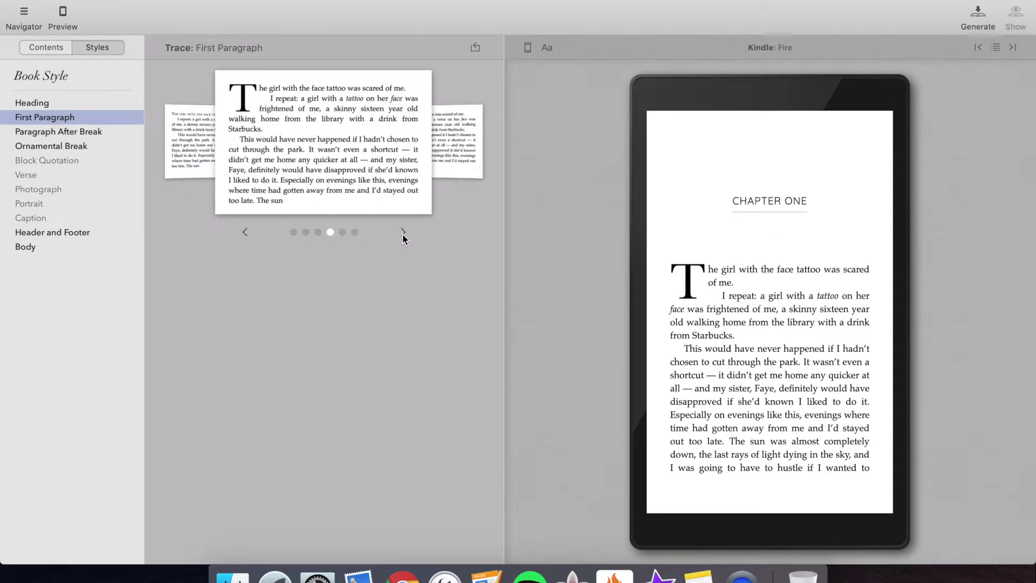
# - Examine the ornamental break style and page through the Kindle Fire preview to check the custom break image between scenes
pyautogui.click(91, 132)
pyautogui.click(79, 147)
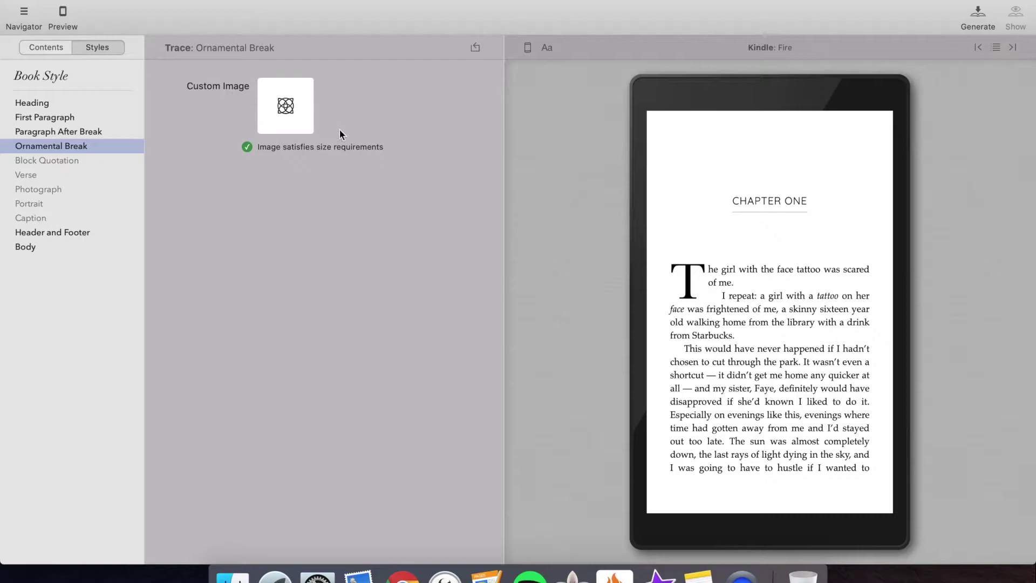
pyautogui.click(909, 310)
pyautogui.click(909, 310)
pyautogui.click(909, 311)
pyautogui.click(909, 310)
pyautogui.click(909, 310)
pyautogui.click(909, 311)
pyautogui.click(909, 311)
pyautogui.click(910, 310)
pyautogui.click(910, 310)
pyautogui.click(910, 311)
pyautogui.click(910, 310)
pyautogui.click(910, 310)
pyautogui.click(910, 311)
pyautogui.click(910, 310)
pyautogui.click(910, 311)
pyautogui.click(635, 303)
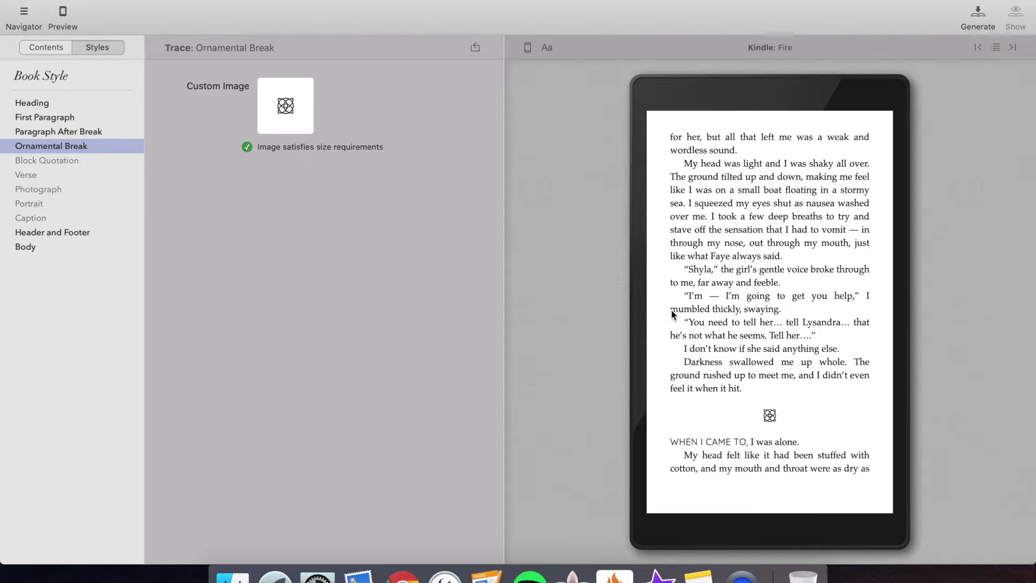
pyautogui.click(644, 312)
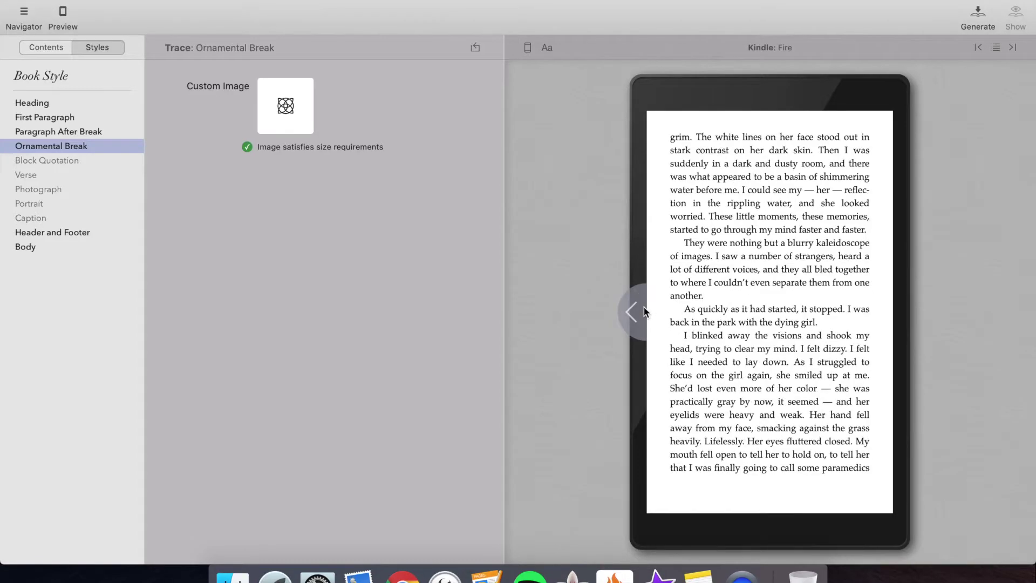
pyautogui.click(644, 311)
# - Try the header layout with outer page numbers beside title and chapter, and switch the preview to Print to check it
pyautogui.click(76, 236)
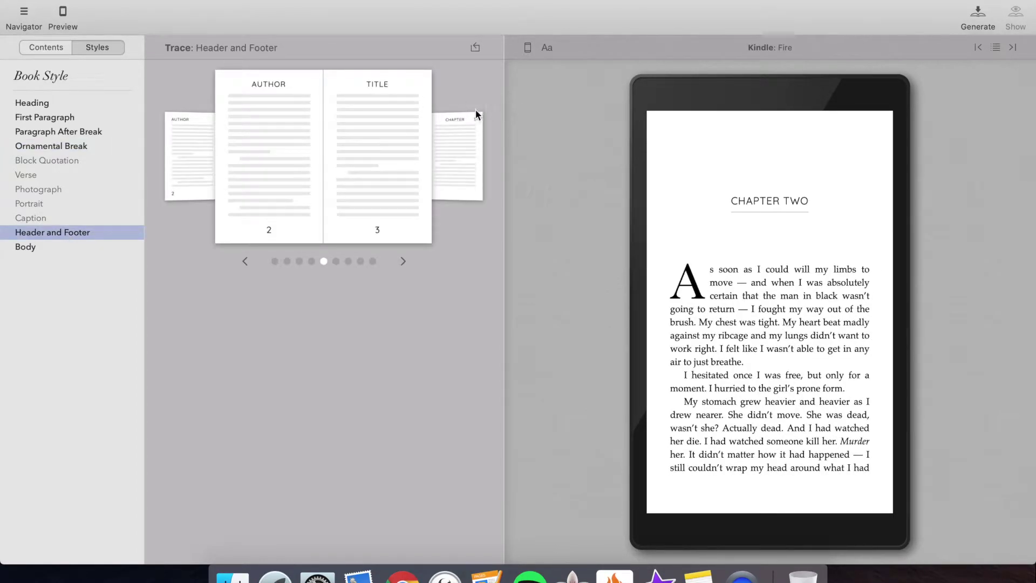
pyautogui.click(402, 260)
pyautogui.click(403, 261)
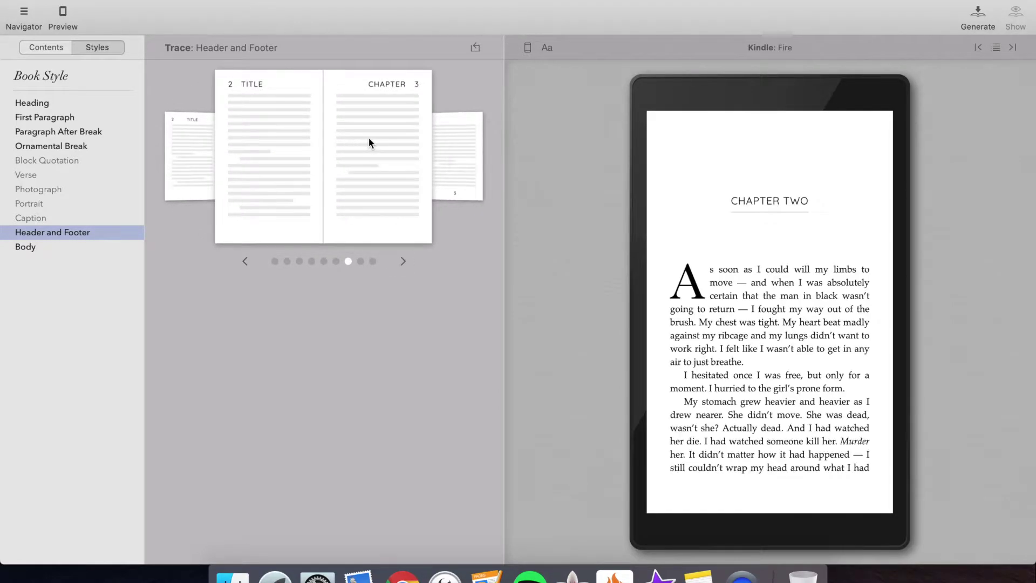
pyautogui.click(527, 48)
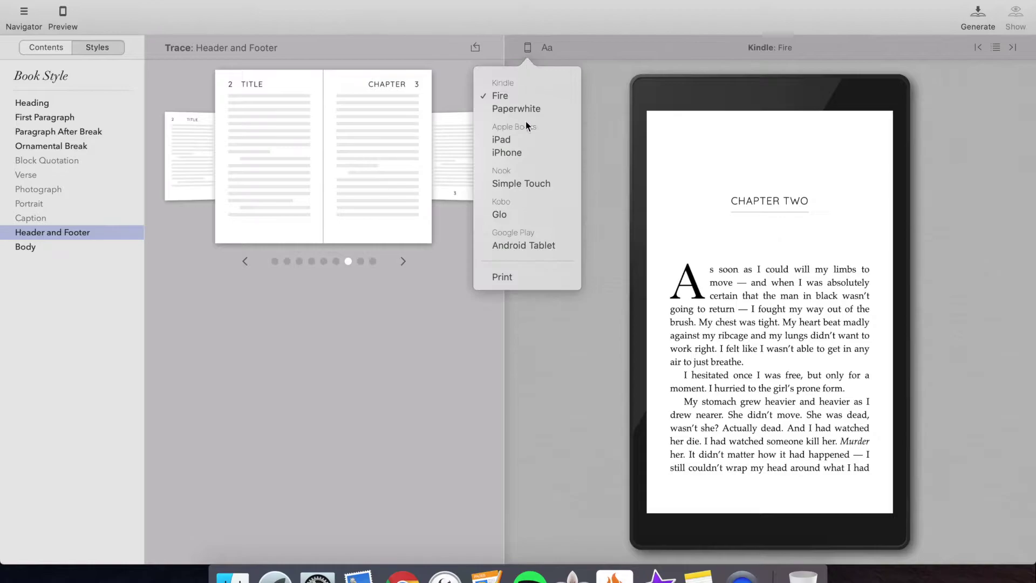
pyautogui.click(512, 279)
pyautogui.click(618, 310)
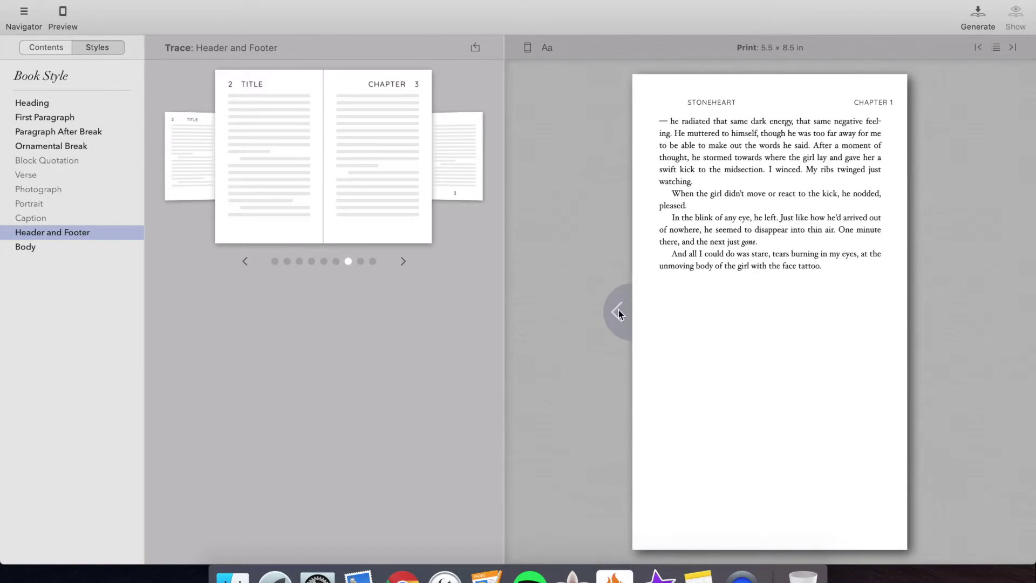
pyautogui.click(618, 311)
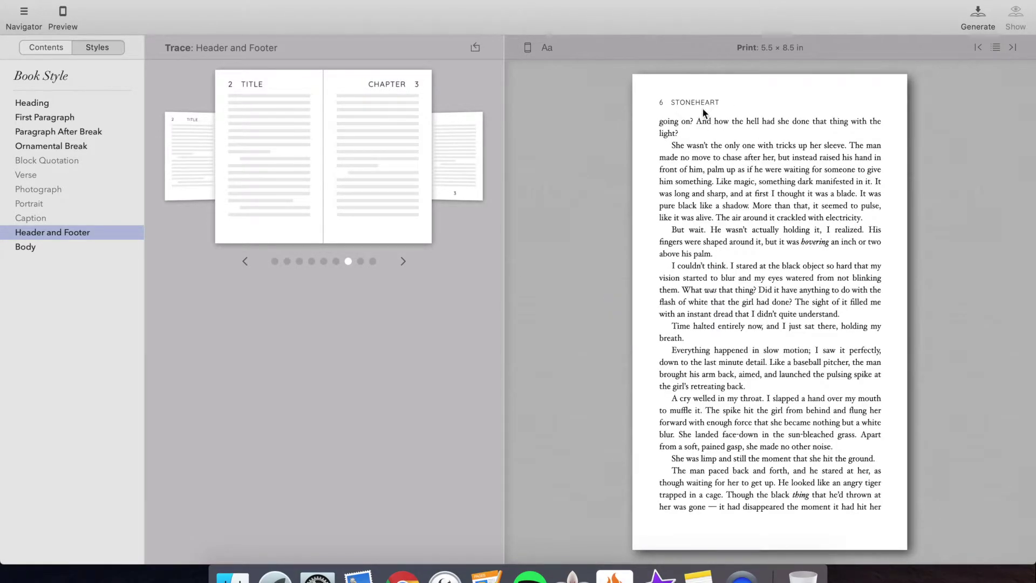
# - Cycle through further header and footer layouts, comparing the placement of author, title and page number on the print page
pyautogui.click(402, 262)
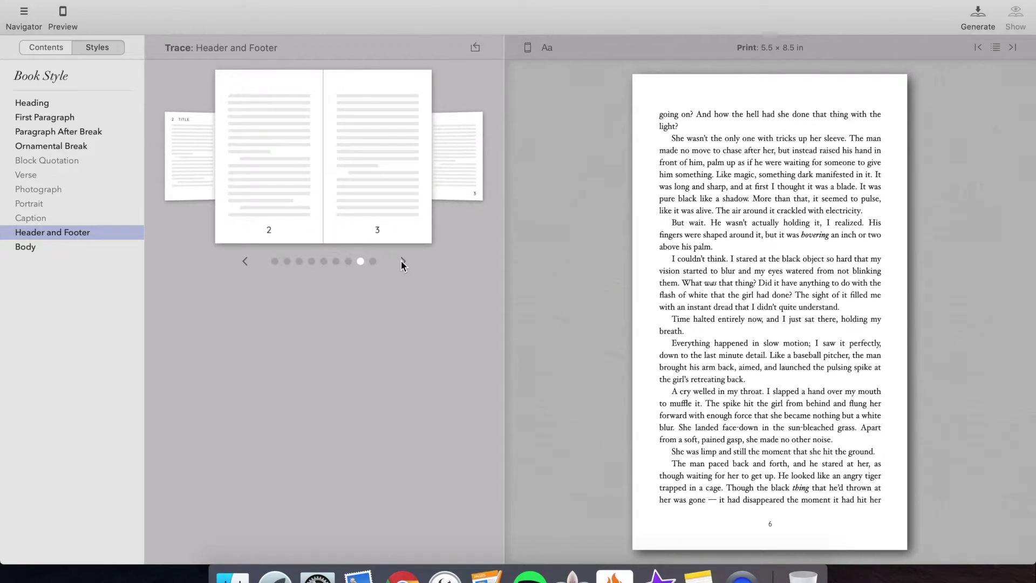
pyautogui.click(402, 261)
pyautogui.click(402, 261)
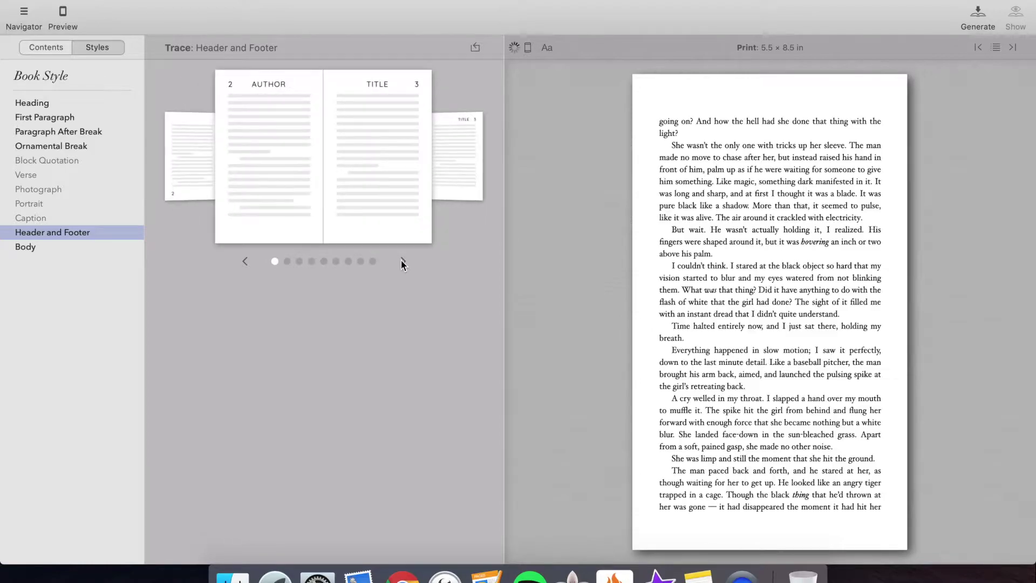
pyautogui.click(401, 261)
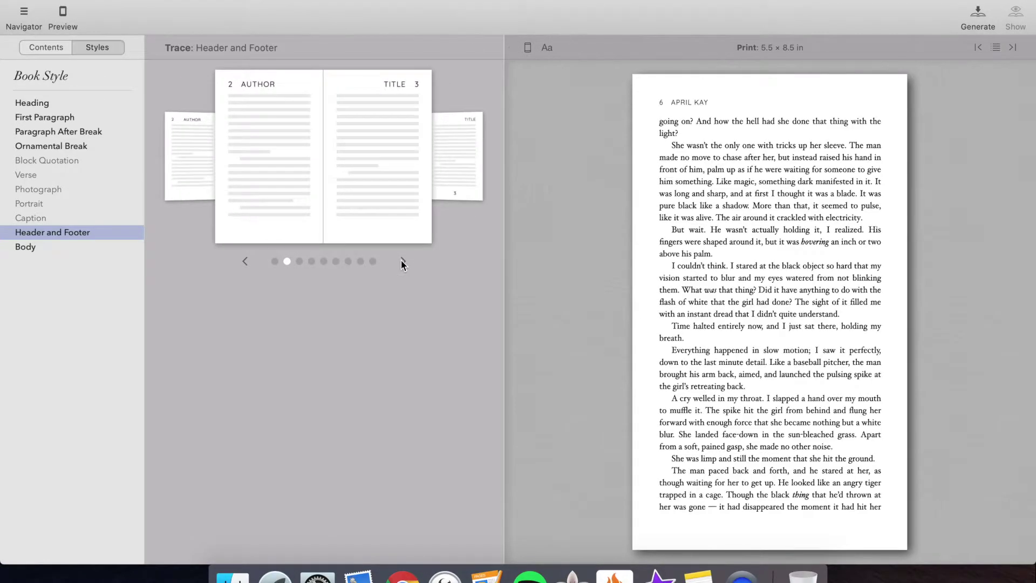
pyautogui.click(401, 261)
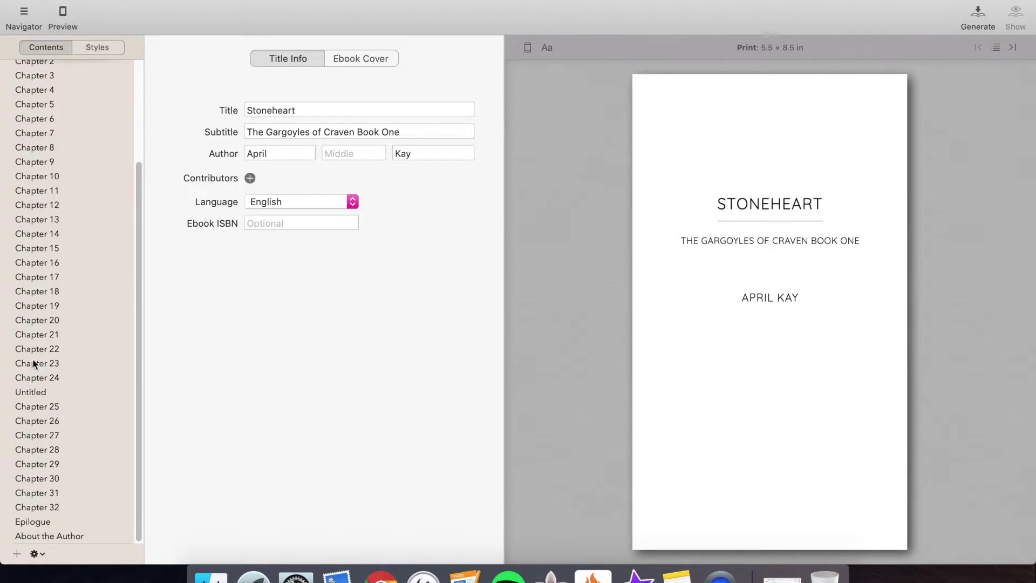
# - Convert the uncategorized Untitled section containing the interlude, placed after Chapter 24, into a chapter
pyautogui.click(46, 391)
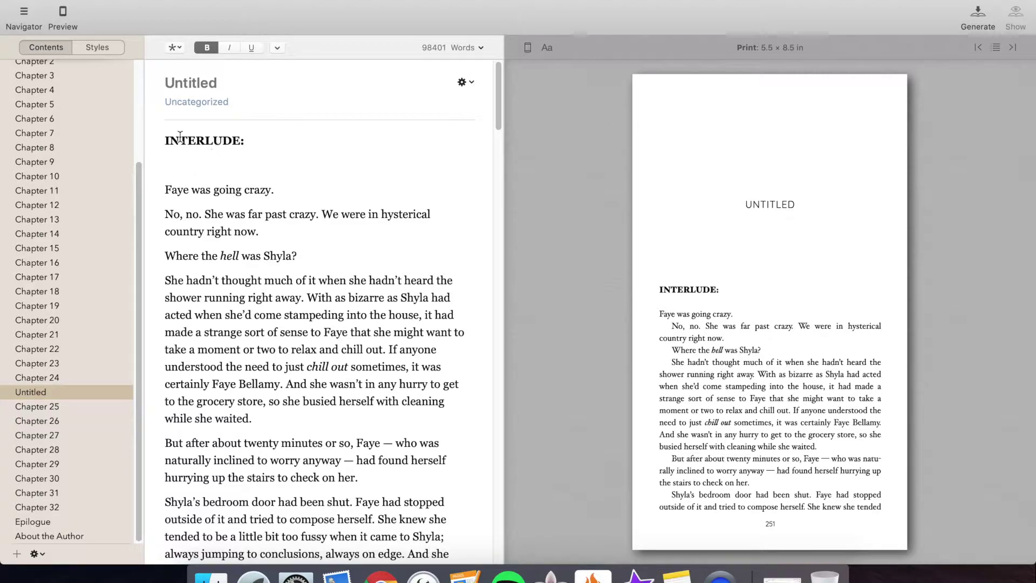
pyautogui.click(69, 377)
pyautogui.click(70, 392)
pyautogui.click(461, 84)
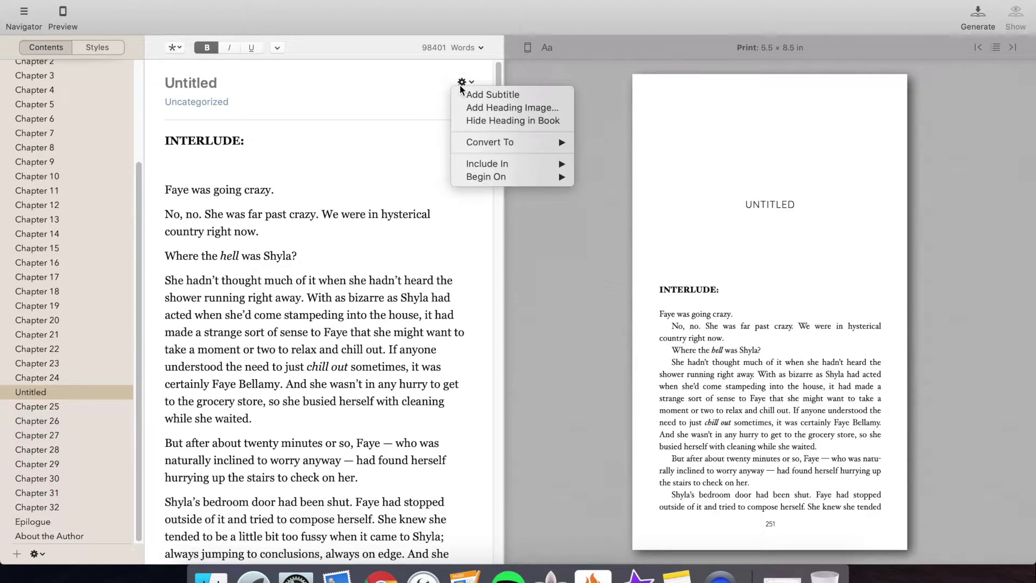
pyautogui.moveTo(494, 144)
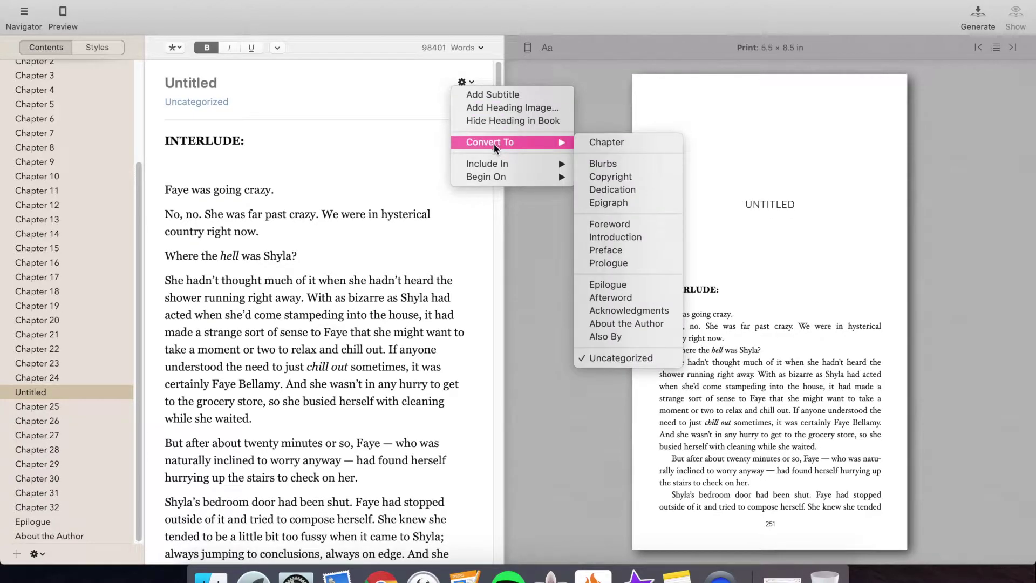
pyautogui.click(611, 142)
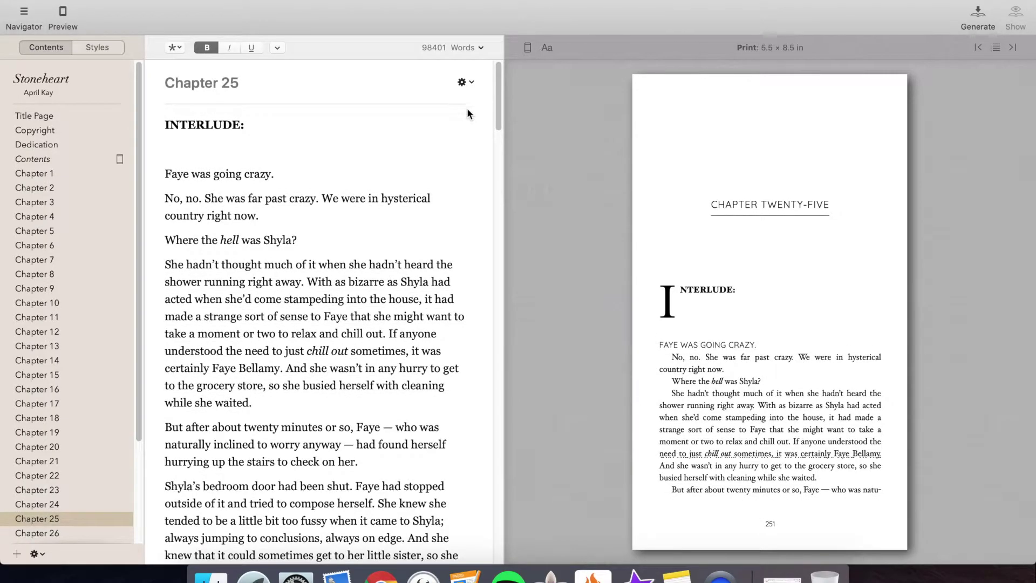
# - Turn off numbering for the interlude chapter and delete the INTERLUDE: line and the blank line after it from the text
pyautogui.click(469, 84)
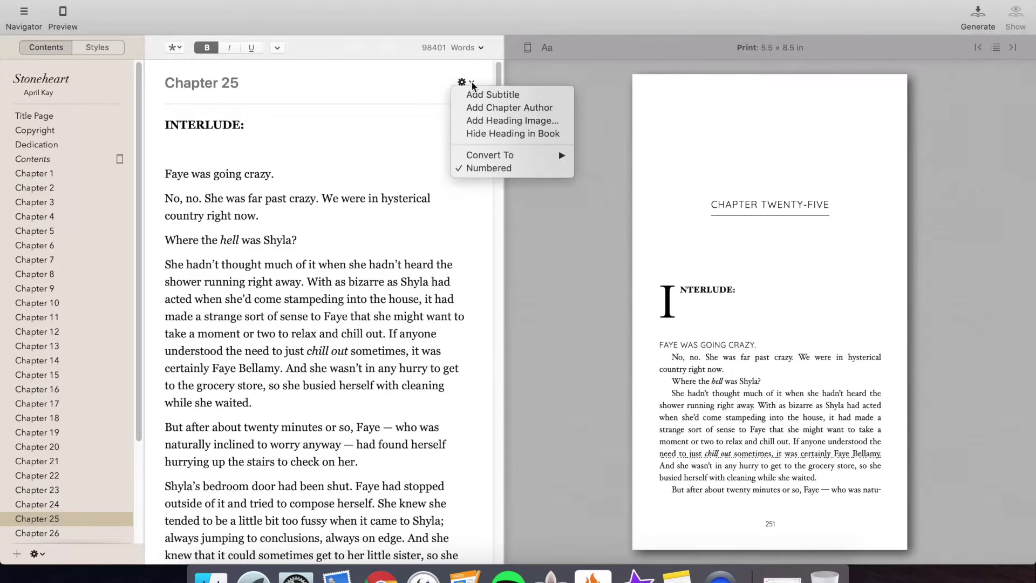
pyautogui.click(500, 167)
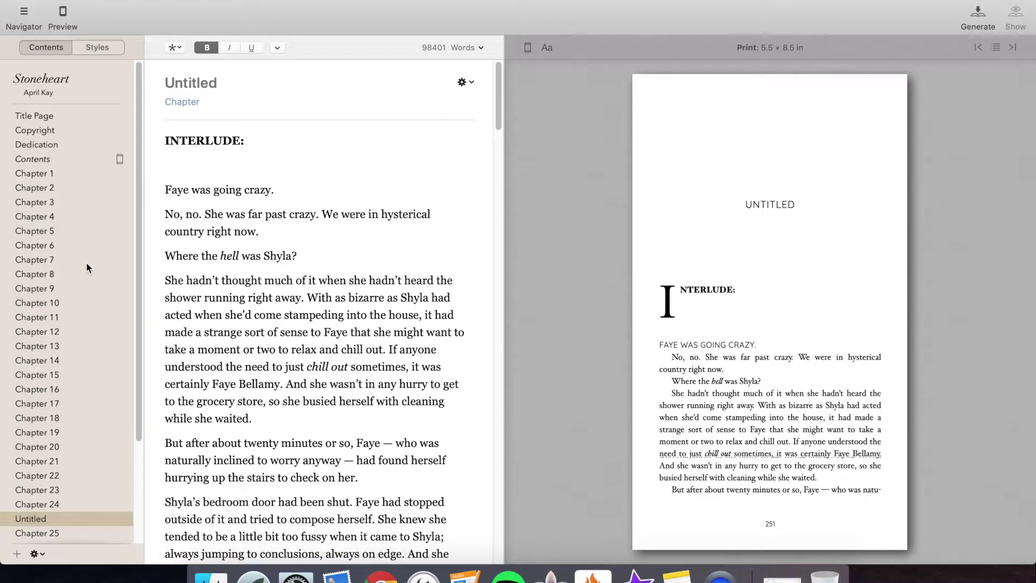
pyautogui.moveTo(184, 164); pyautogui.dragTo(157, 141)
pyautogui.press('BackSpace')
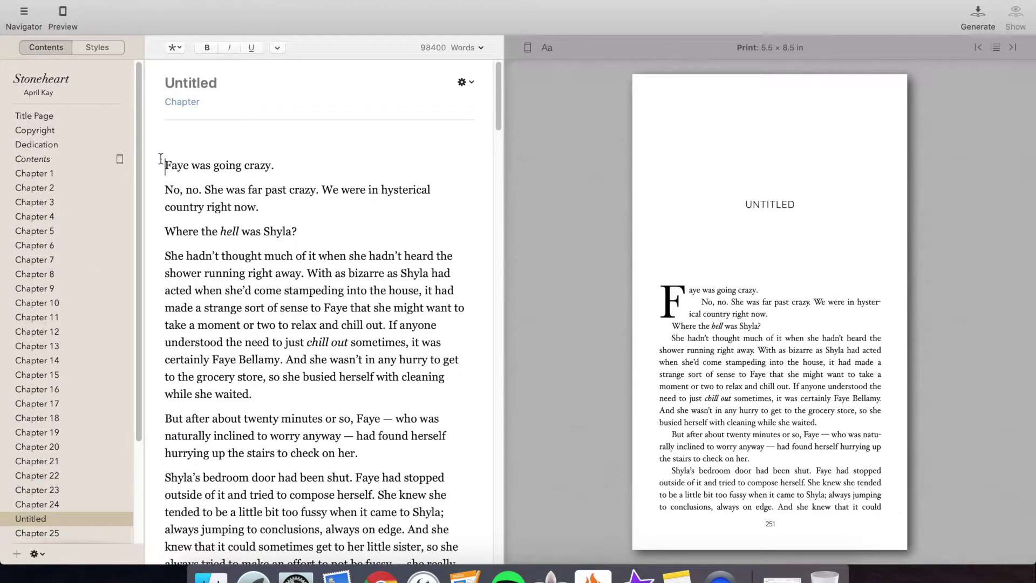
pyautogui.press('Delete')
# - Title the unnumbered chapter Interlude
pyautogui.click(209, 81)
pyautogui.write('Interlude')
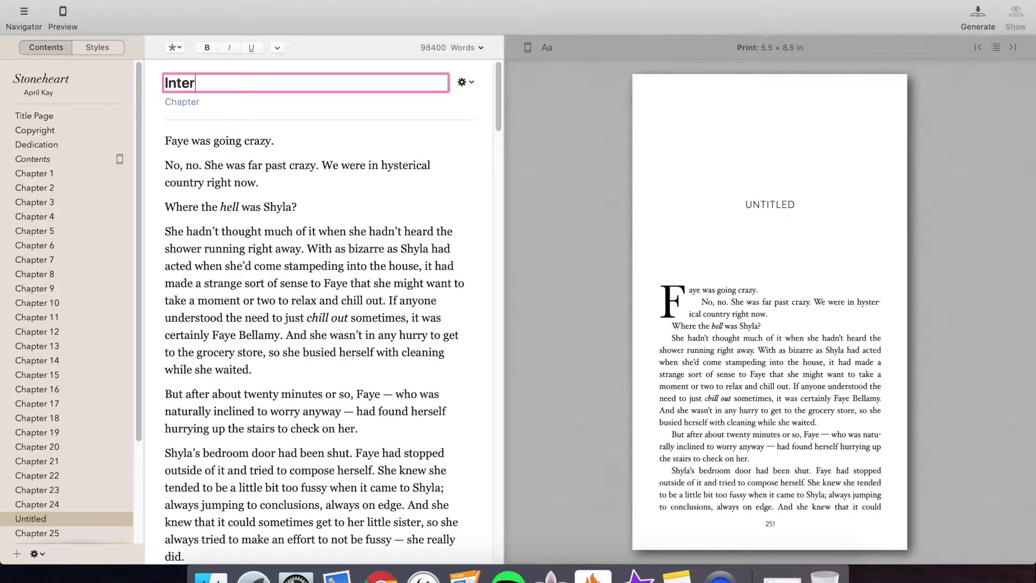
pyautogui.press('Return')
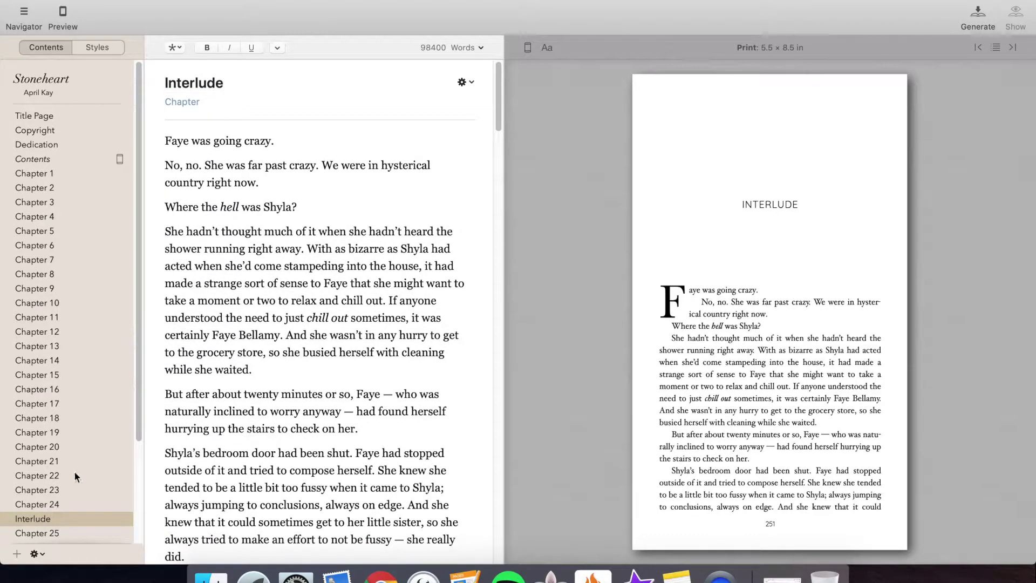
# - Compare the Interlude with Chapter 24 in the print preview and check its place in the chapter list
pyautogui.scroll(-3, 76, 473)
pyautogui.click(69, 423)
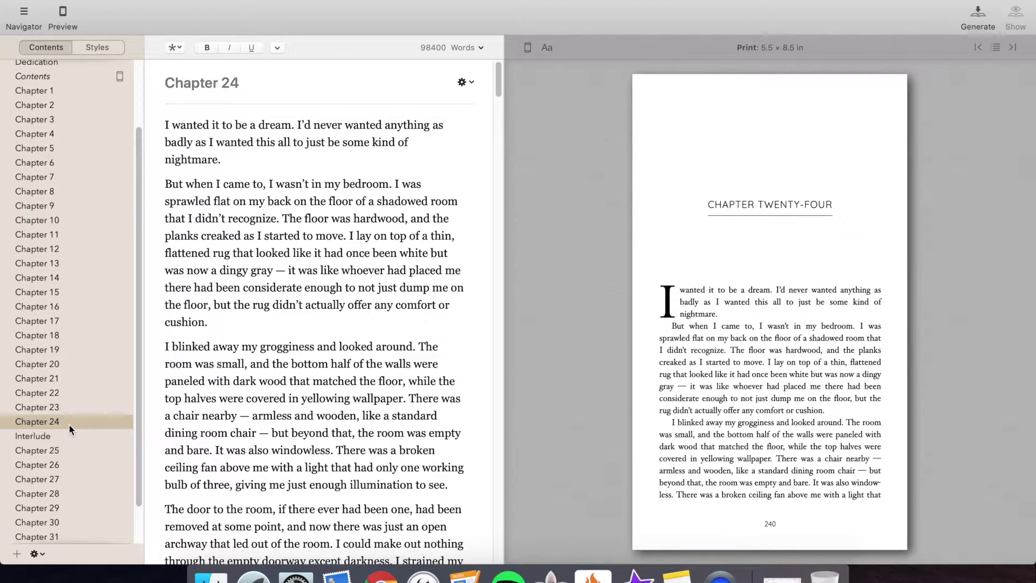
pyautogui.click(65, 438)
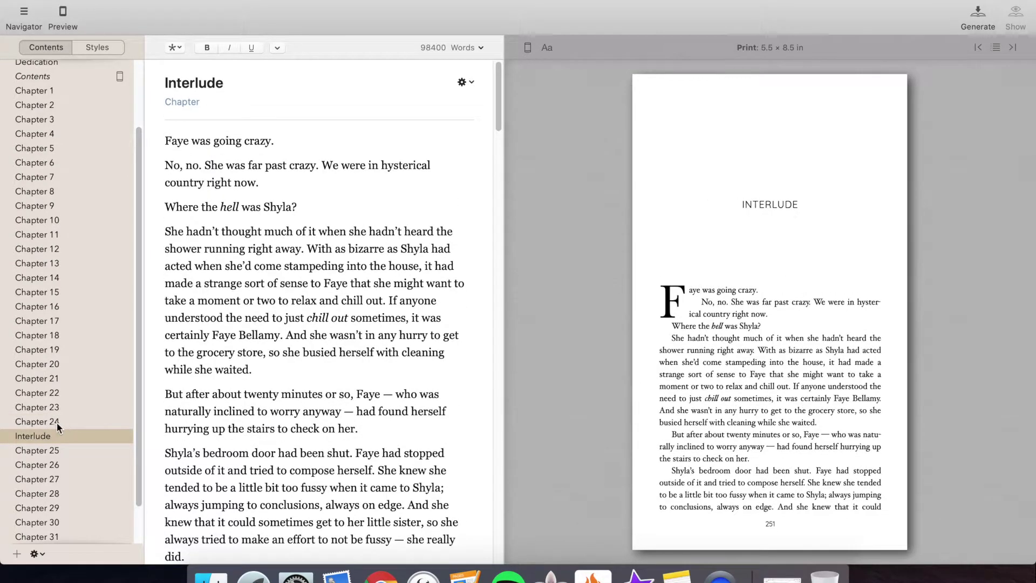
pyautogui.click(54, 422)
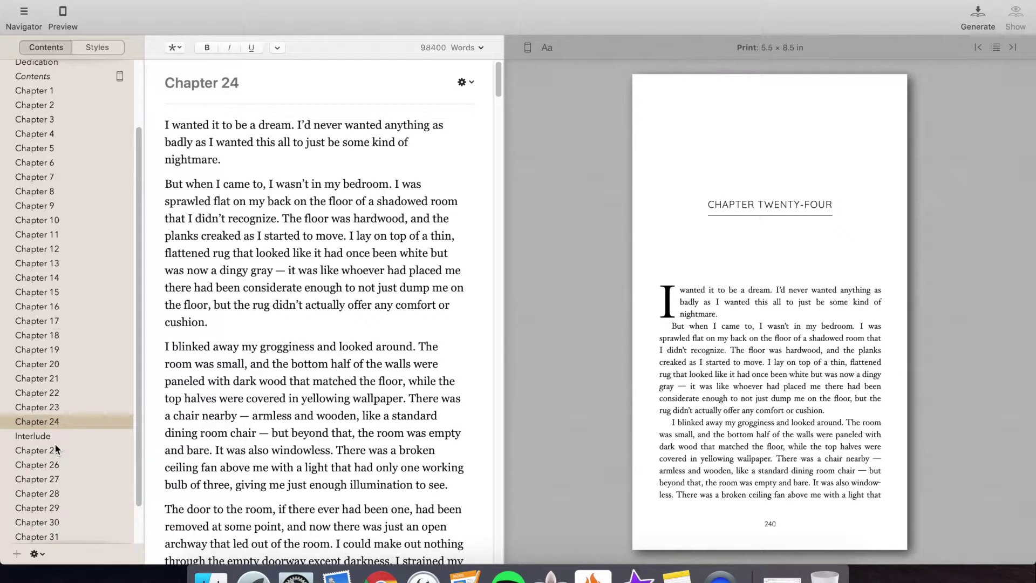
pyautogui.scroll(-3, 55, 449)
pyautogui.scroll(2, 53, 378)
pyautogui.scroll(2, 48, 340)
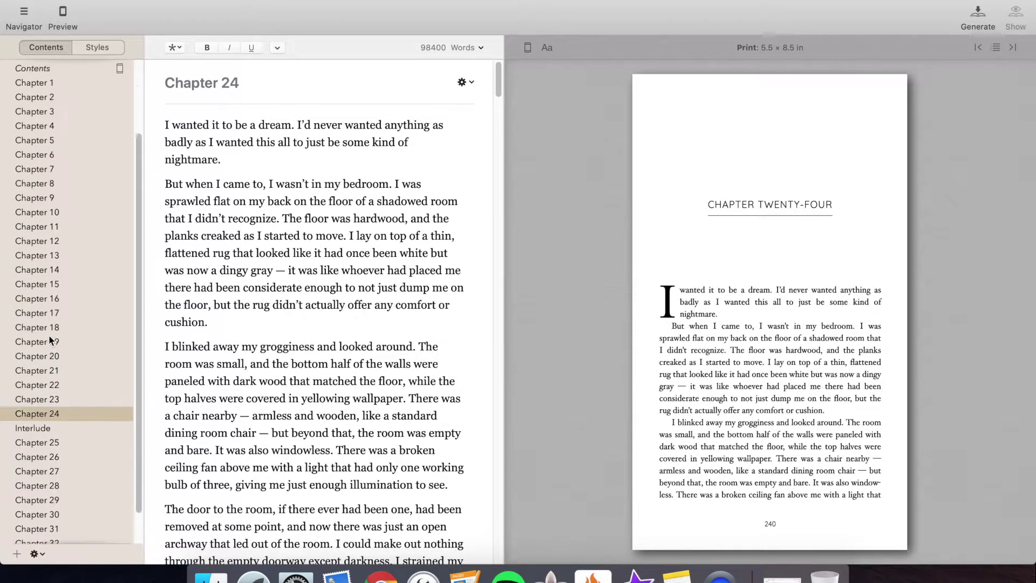
pyautogui.scroll(3, 49, 335)
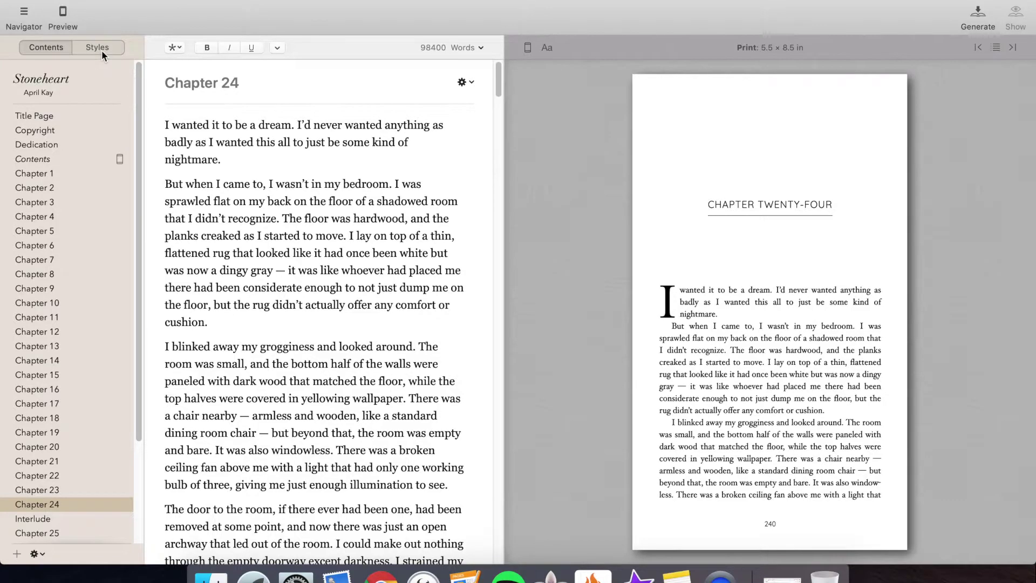
pyautogui.click(98, 49)
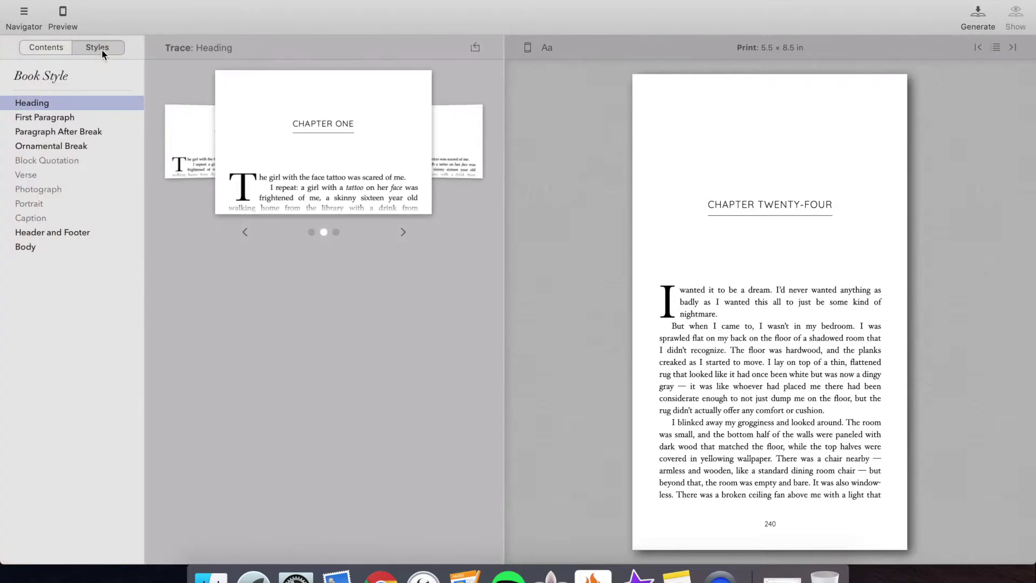
pyautogui.click(53, 48)
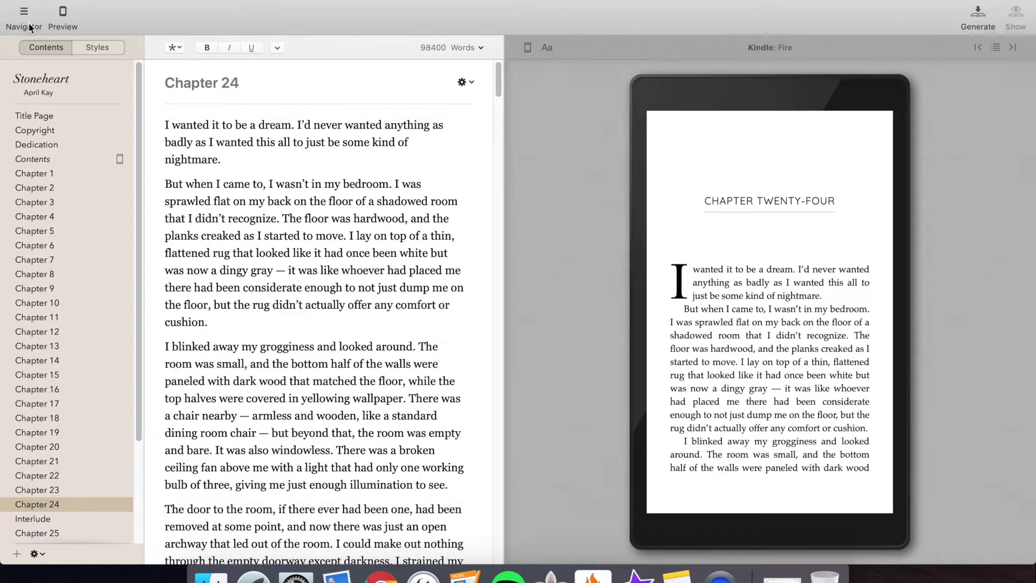
pyautogui.click(76, 50)
pyautogui.click(44, 48)
pyautogui.click(122, 0)
pyautogui.moveTo(93, 0)
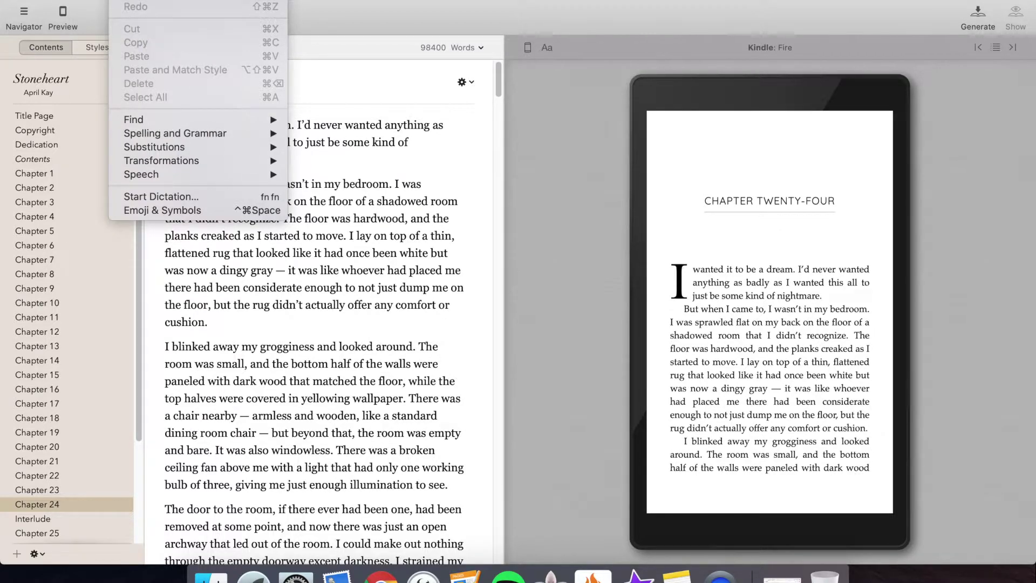
# - Review the title page, the ebook cover and the book's title information in the Kindle Fire preview
pyautogui.click(59, 115)
pyautogui.click(59, 114)
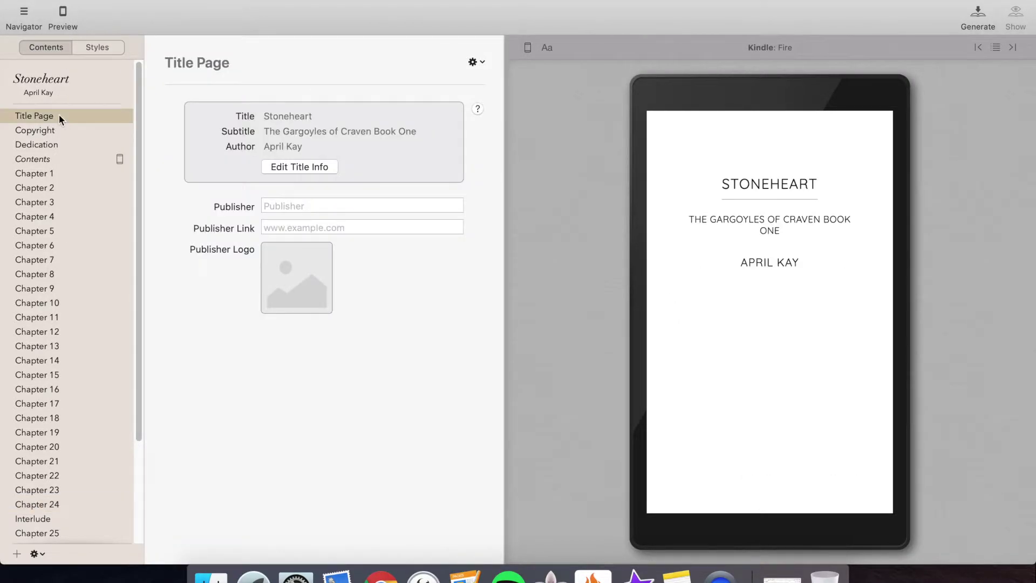
pyautogui.click(79, 82)
pyautogui.click(343, 58)
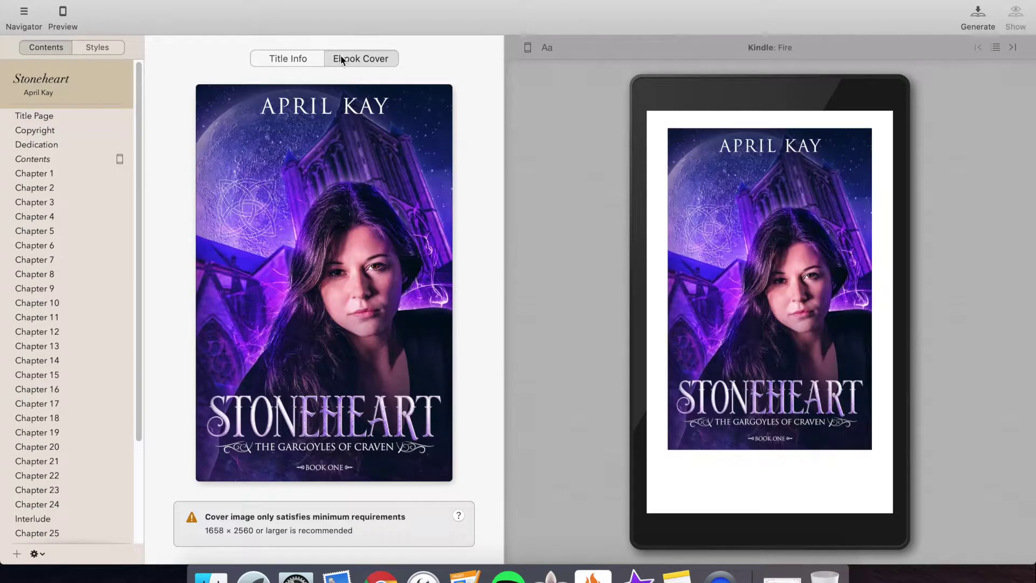
pyautogui.click(293, 58)
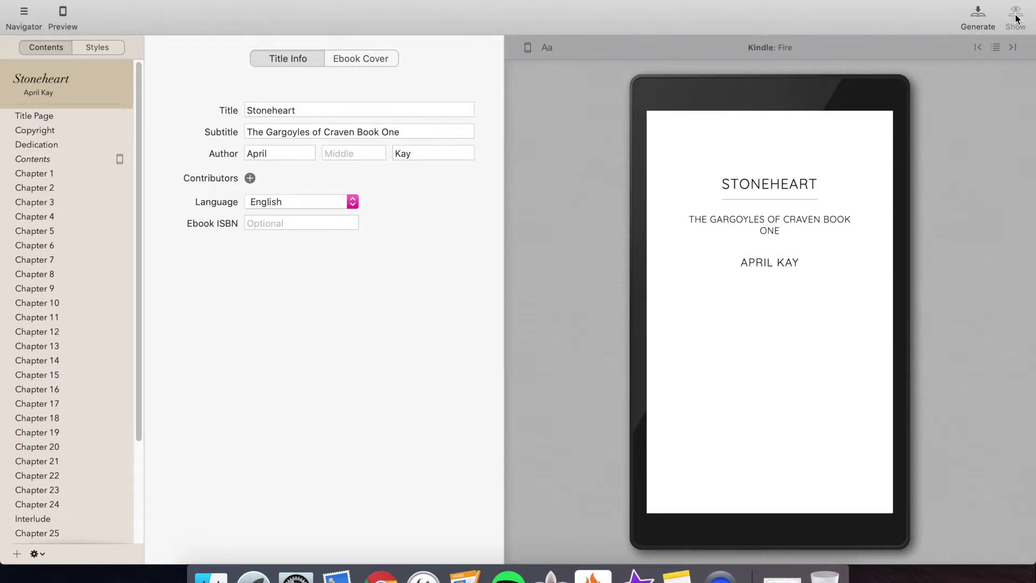
# - Start generating the book without saving the document, and download the Kindle Previewer installer to the Desktop
pyautogui.click(979, 30)
pyautogui.click(978, 17)
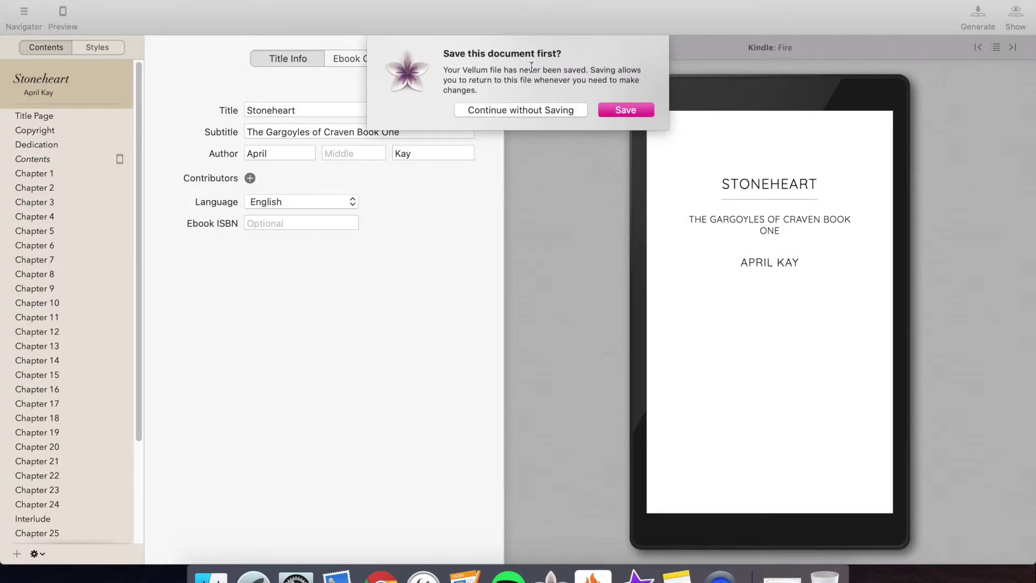
pyautogui.click(537, 108)
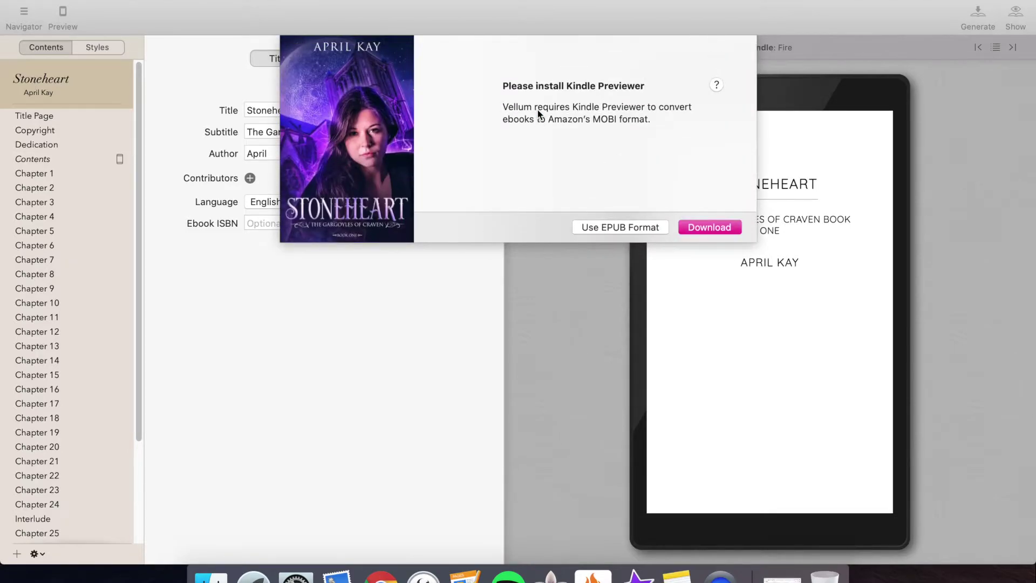
pyautogui.click(725, 228)
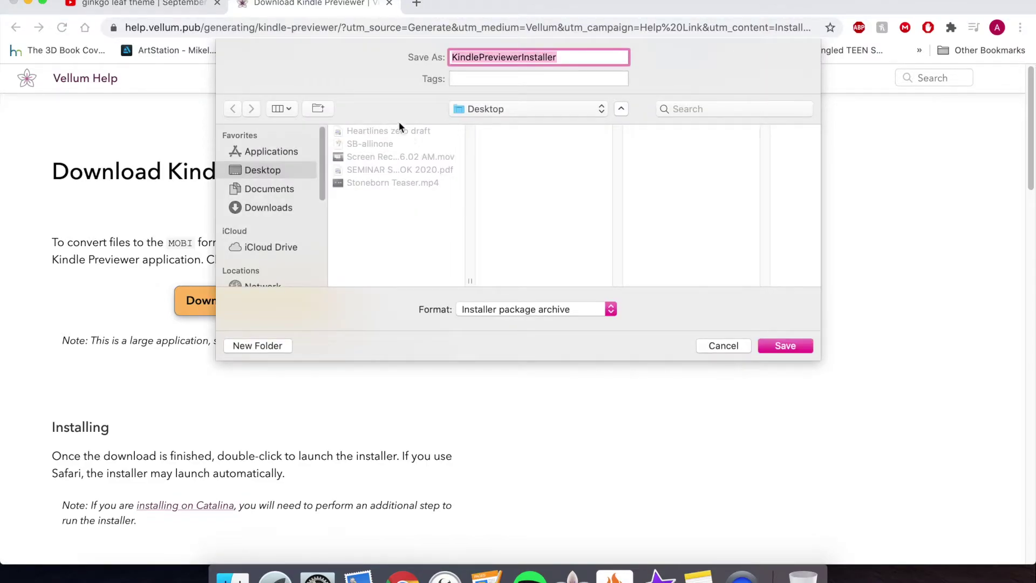
pyautogui.click(779, 345)
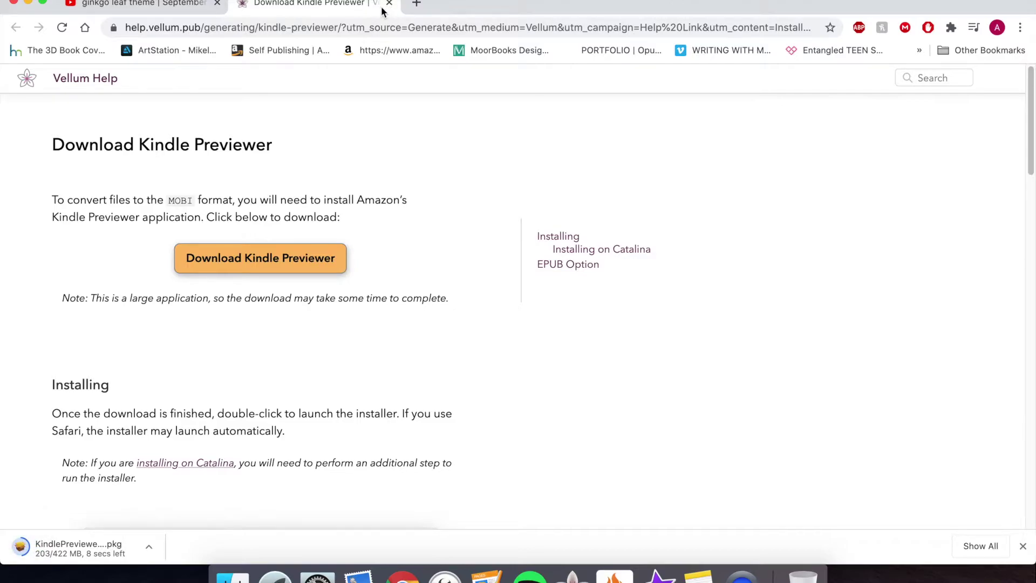
# - Close the Vellum Help page and reveal the Kindle Previewer installer download in Finder
pyautogui.click(390, 4)
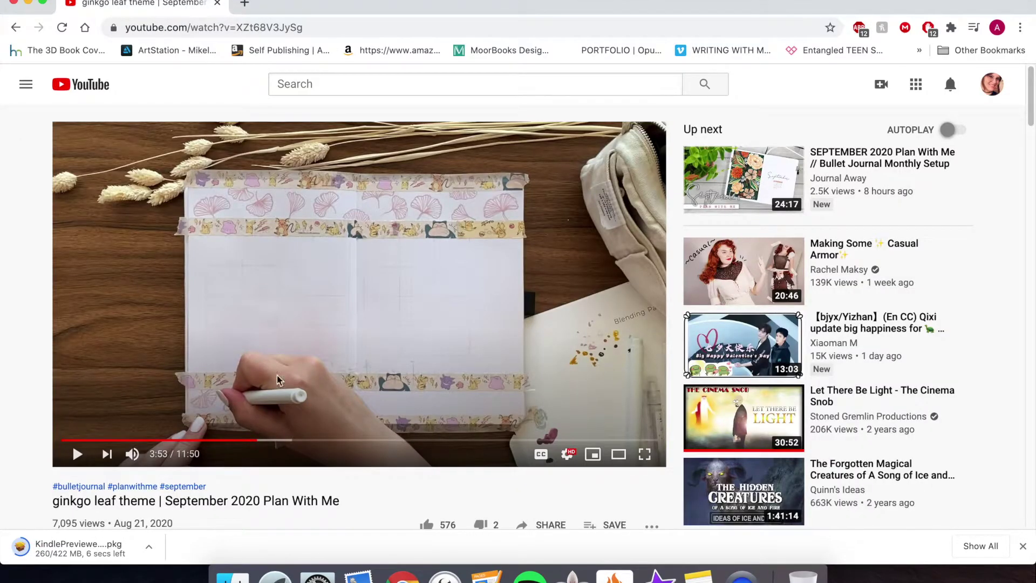
pyautogui.click(150, 548)
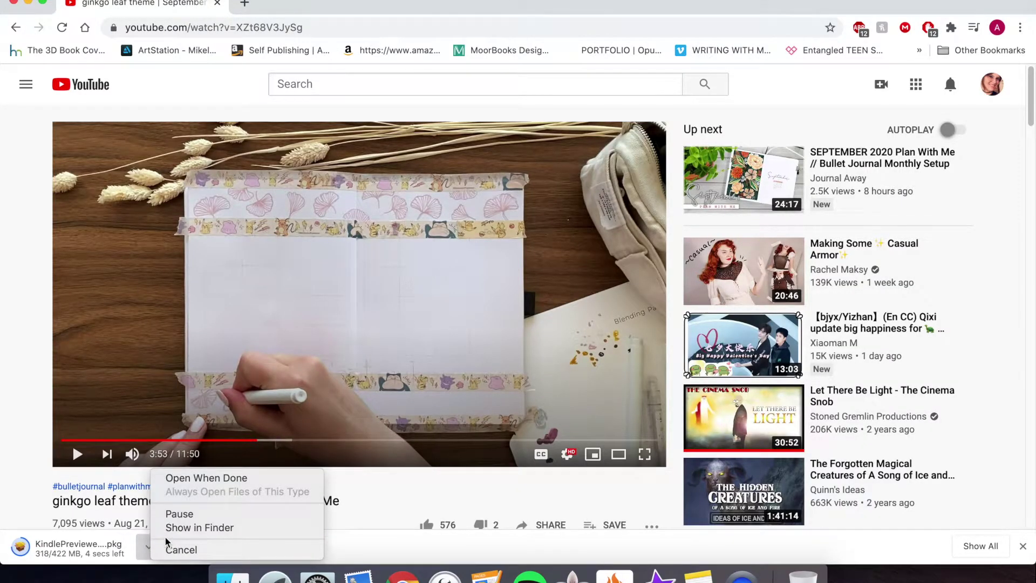
pyautogui.click(178, 525)
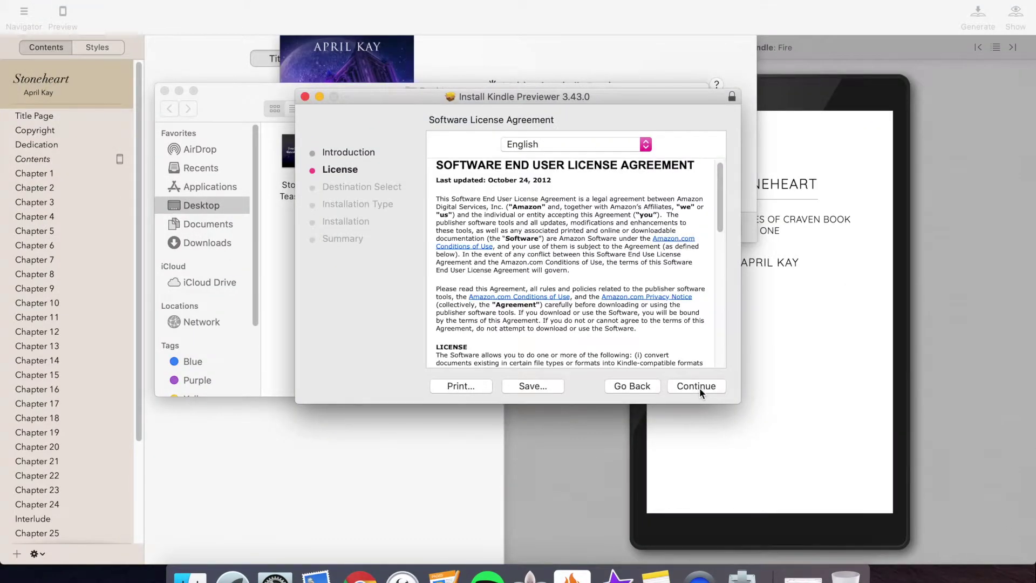
# - Accept the license agreement, run the standard installation of Kindle Previewer and close the installer
pyautogui.click(698, 387)
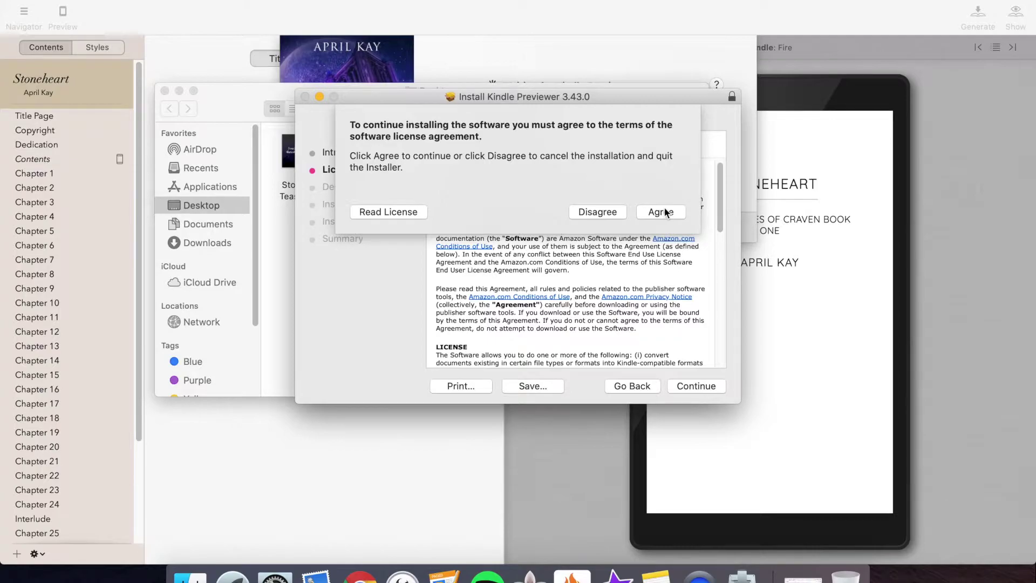
pyautogui.click(662, 212)
pyautogui.click(696, 386)
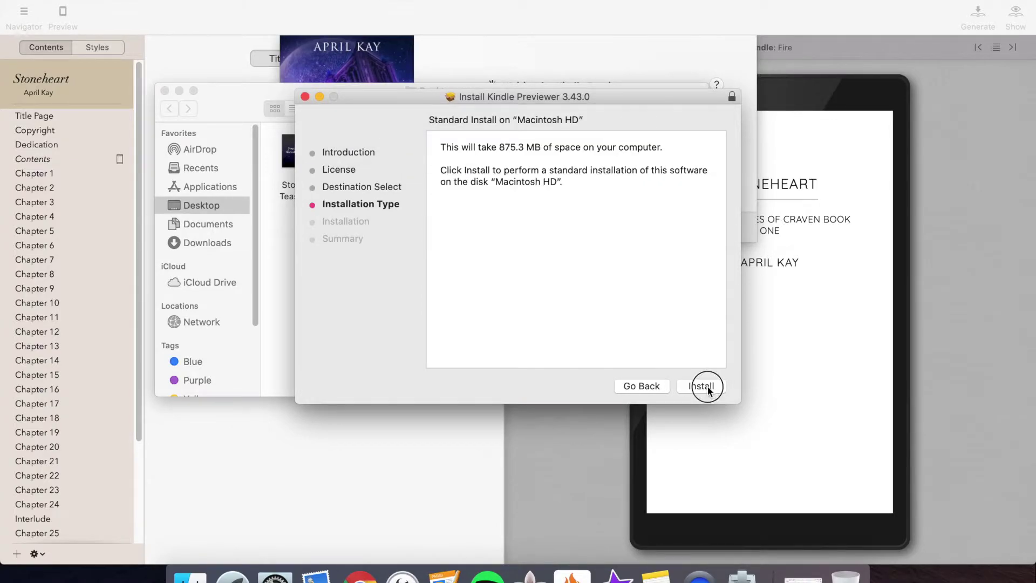
pyautogui.click(706, 387)
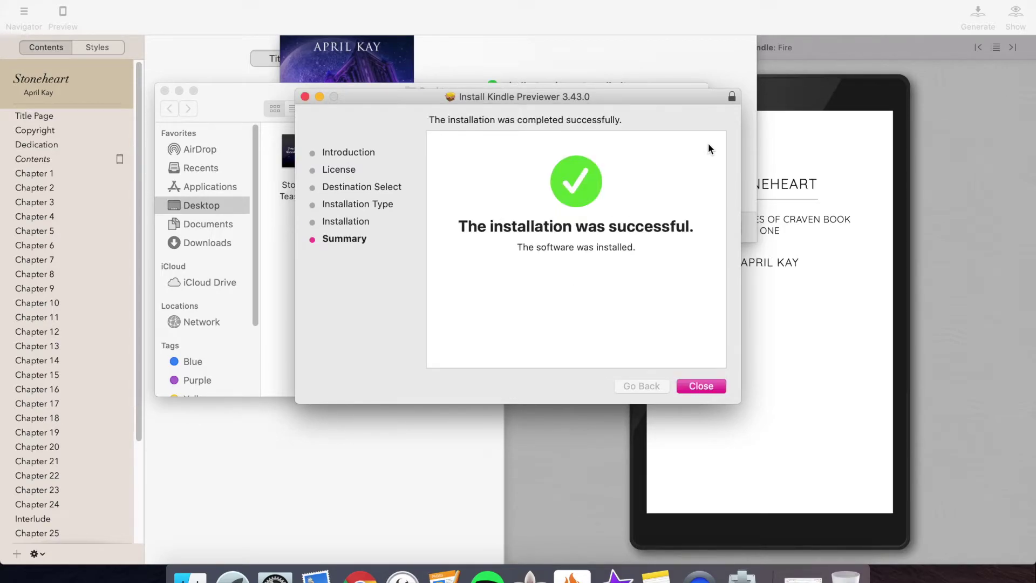
pyautogui.click(701, 386)
# - Return to Vellum's generation setup and create a folder named Test Vellum inside Documents as the output folder
pyautogui.click(459, 54)
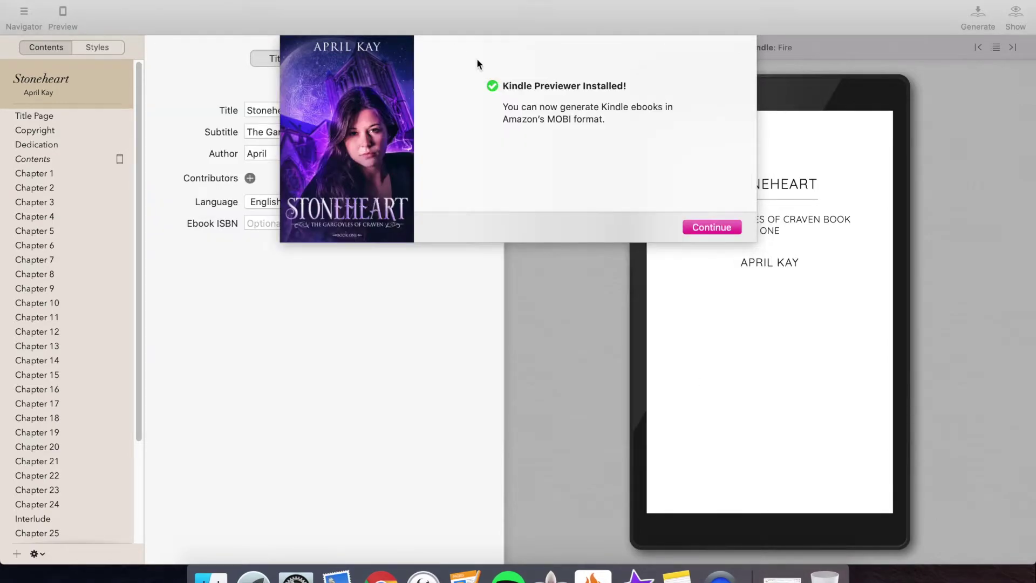
pyautogui.click(706, 228)
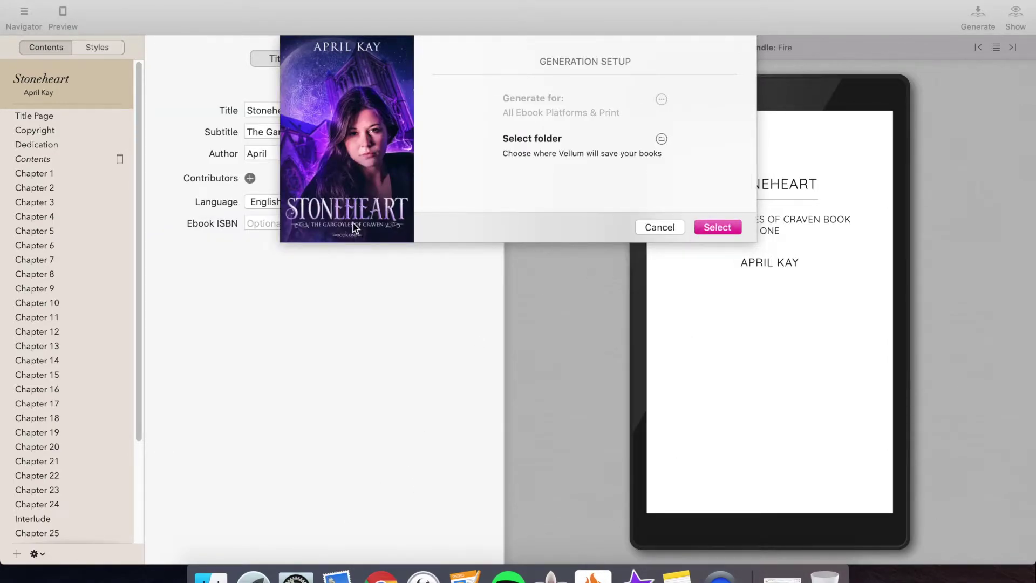
pyautogui.click(662, 139)
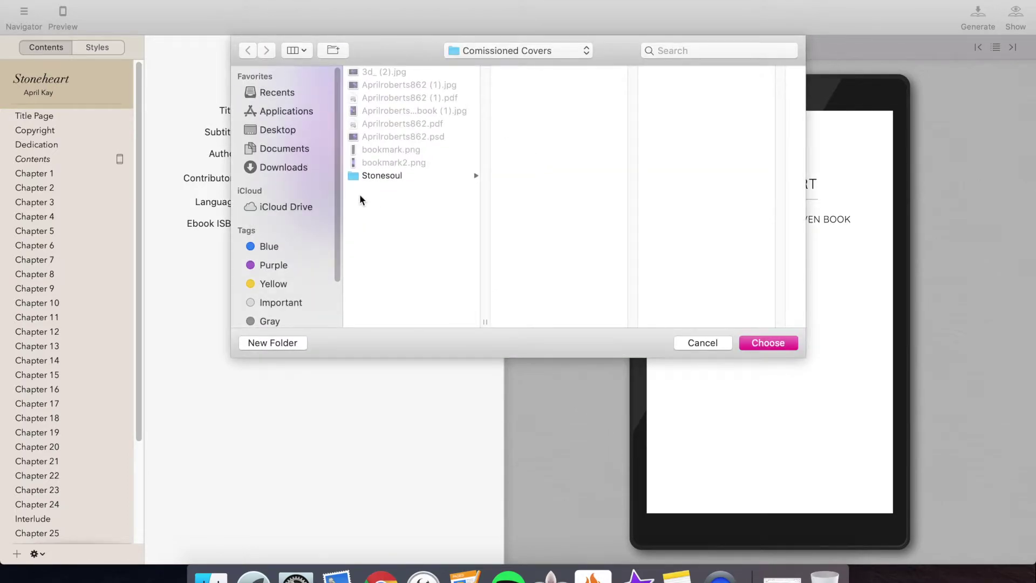
pyautogui.press('super+shift+o')
pyautogui.press('super+shift+n')
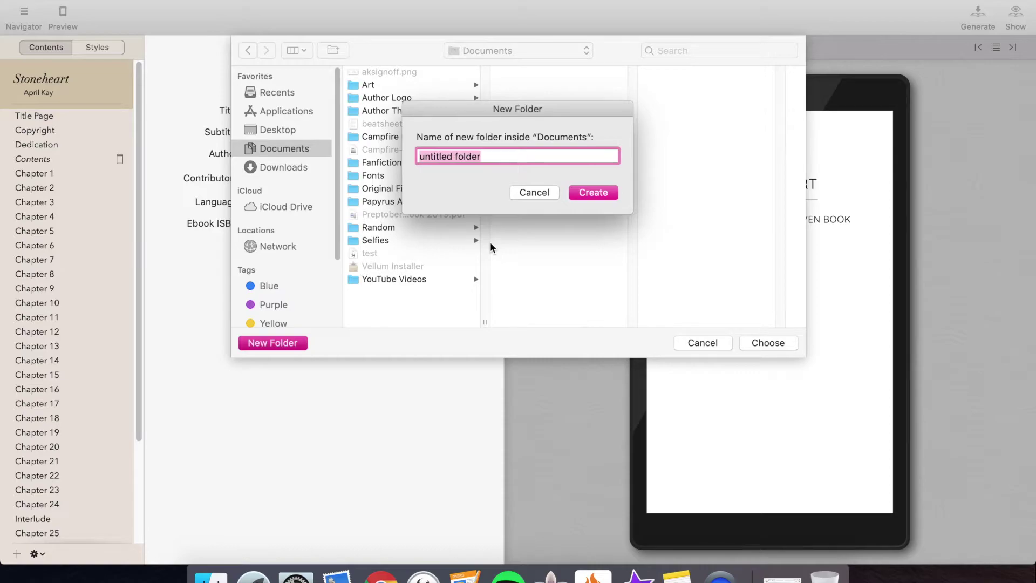
pyautogui.write('Test ')
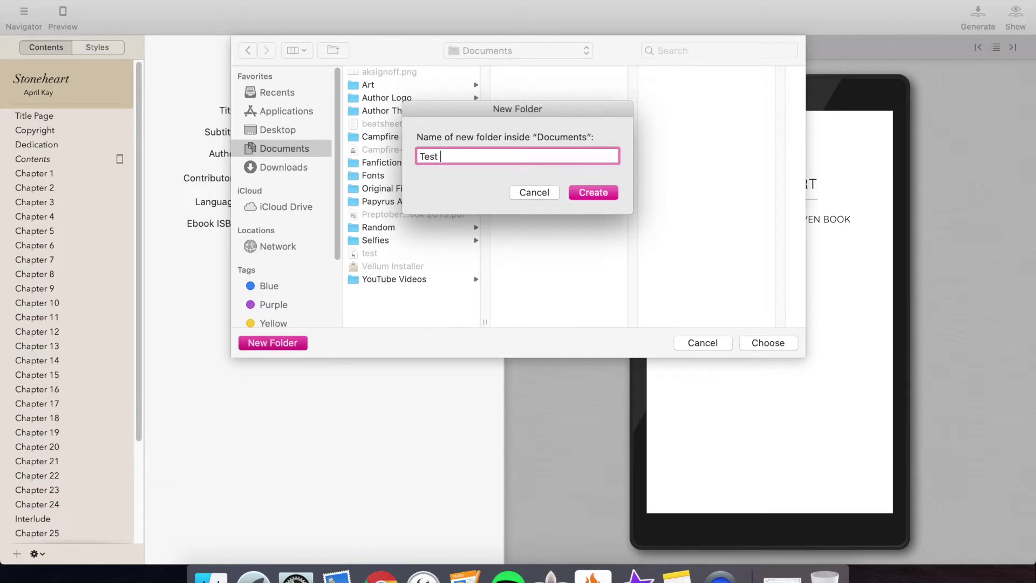
pyautogui.write('Vellum')
pyautogui.click(595, 193)
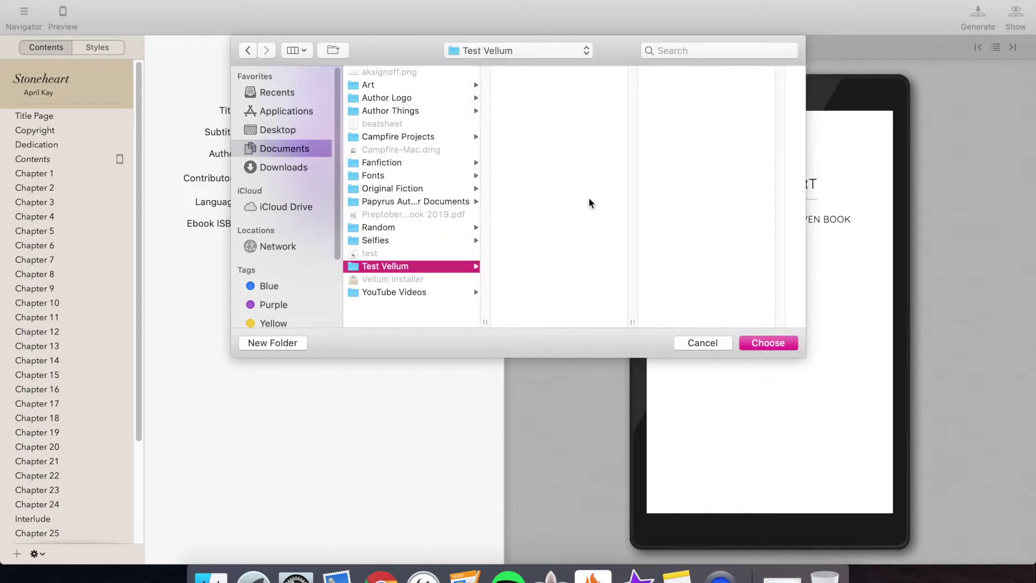
pyautogui.click(766, 343)
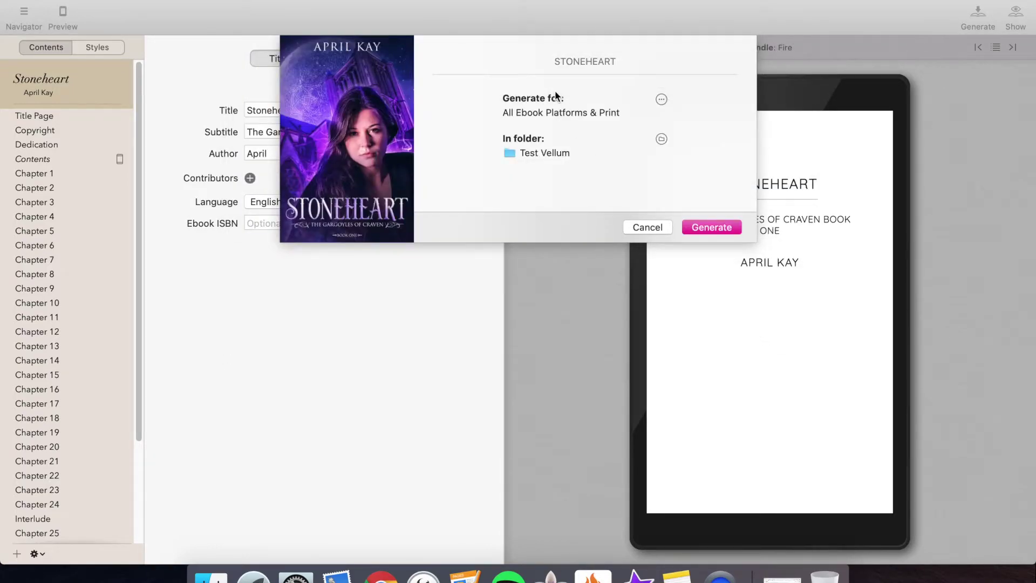
# - Open the print settings from the platform selection and review the popular and additional trim sizes
pyautogui.click(661, 101)
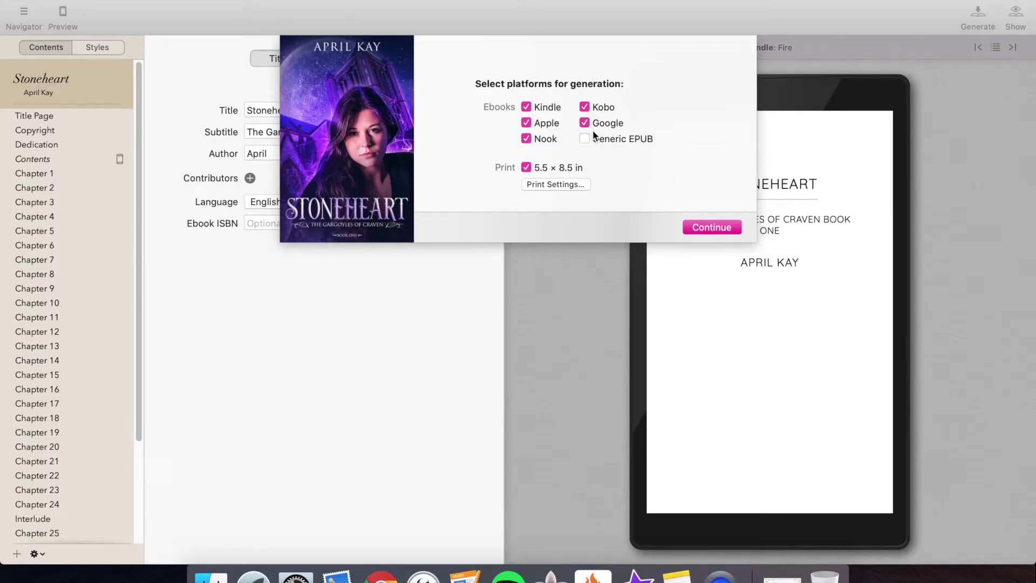
pyautogui.click(566, 185)
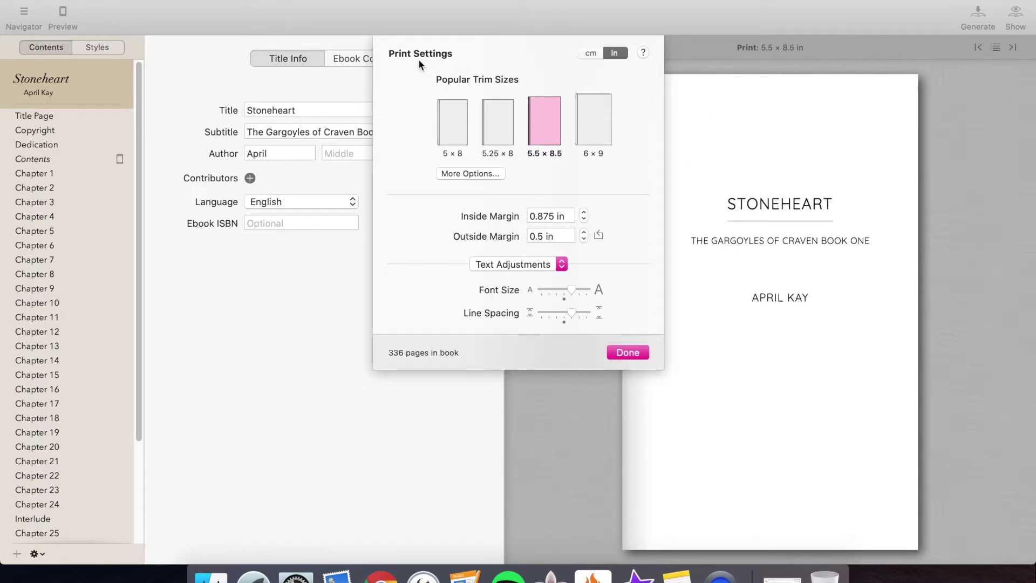
pyautogui.click(120, 0)
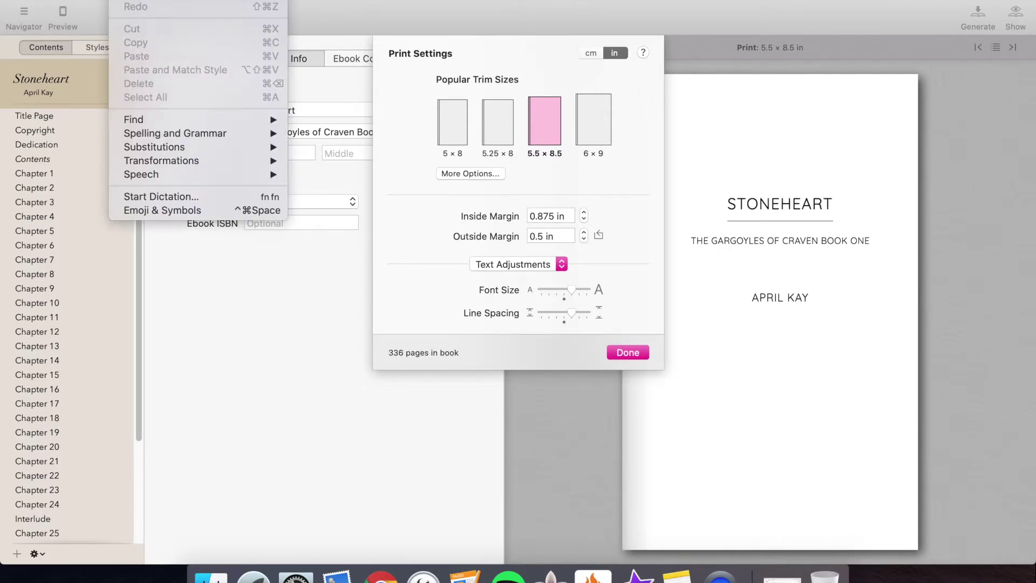
pyautogui.moveTo(91, 0)
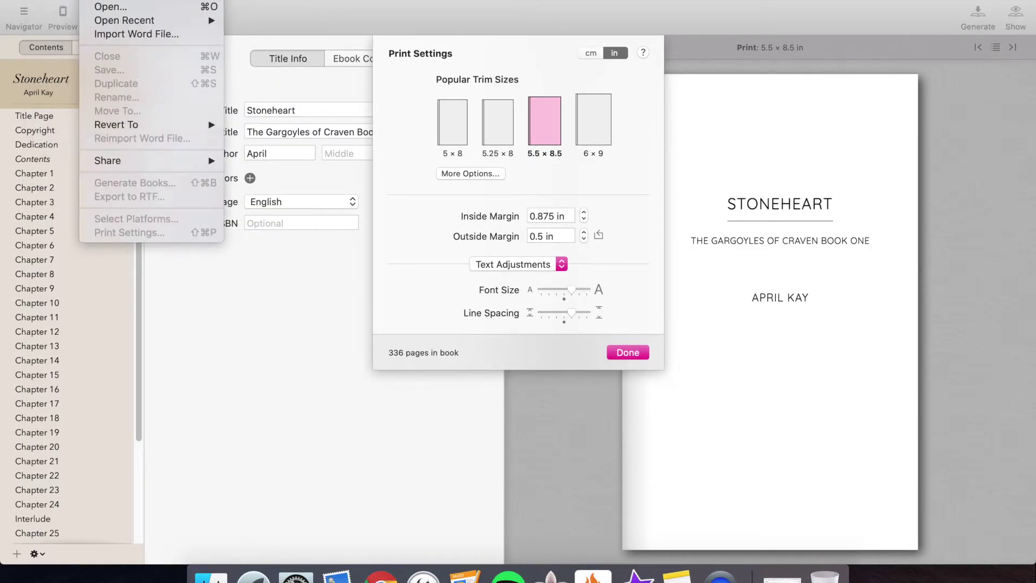
pyautogui.click(91, 0)
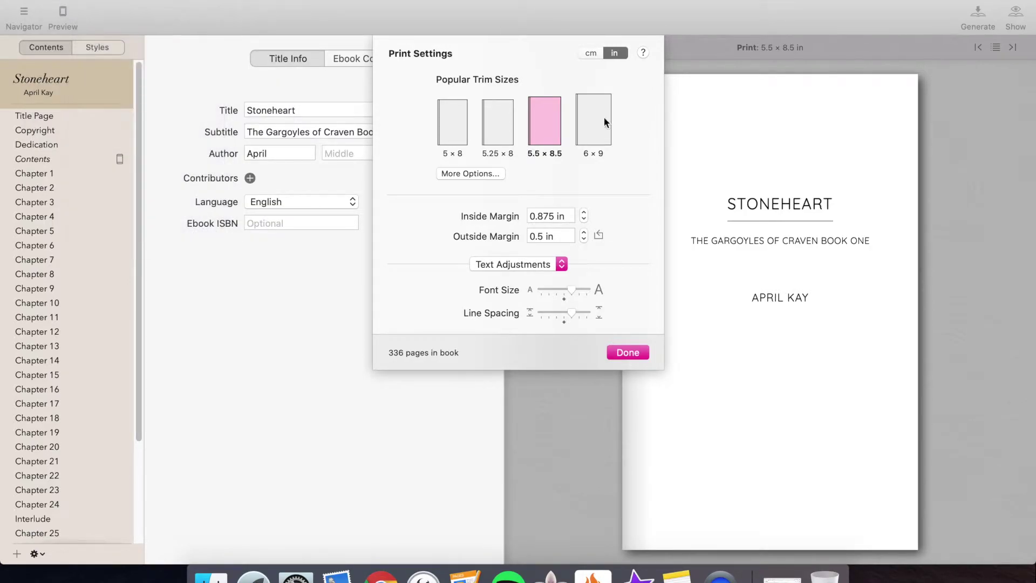
pyautogui.click(480, 174)
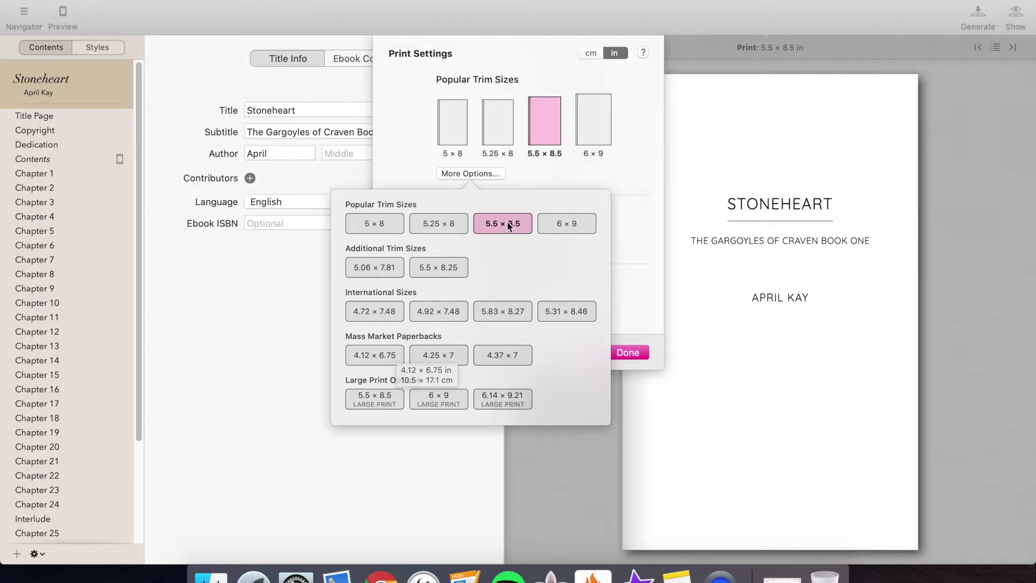
pyautogui.click(539, 153)
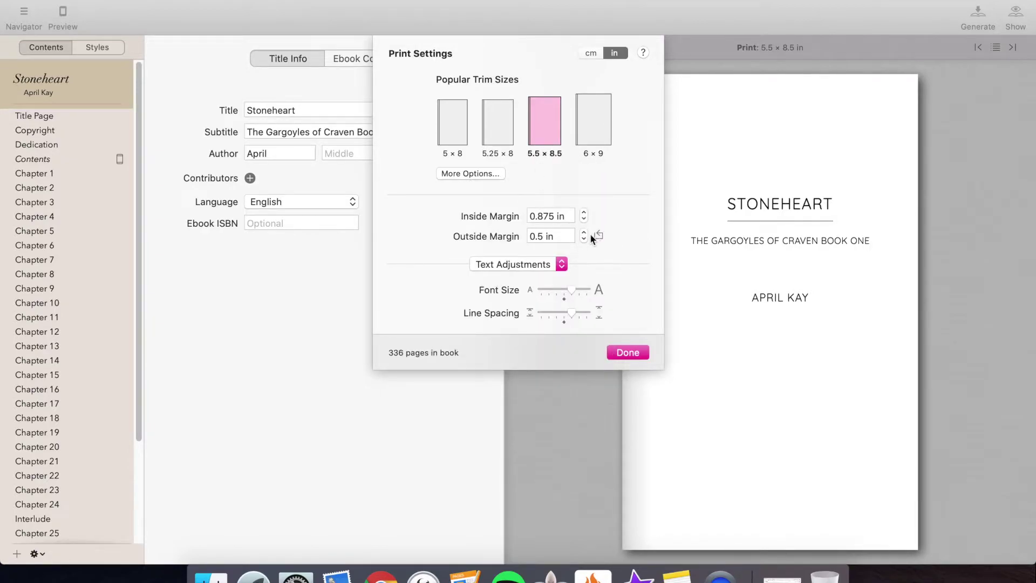
# - Review the Chapter Begin, Page Numbering, Images and Text Adjustments options in the print settings
pyautogui.click(559, 266)
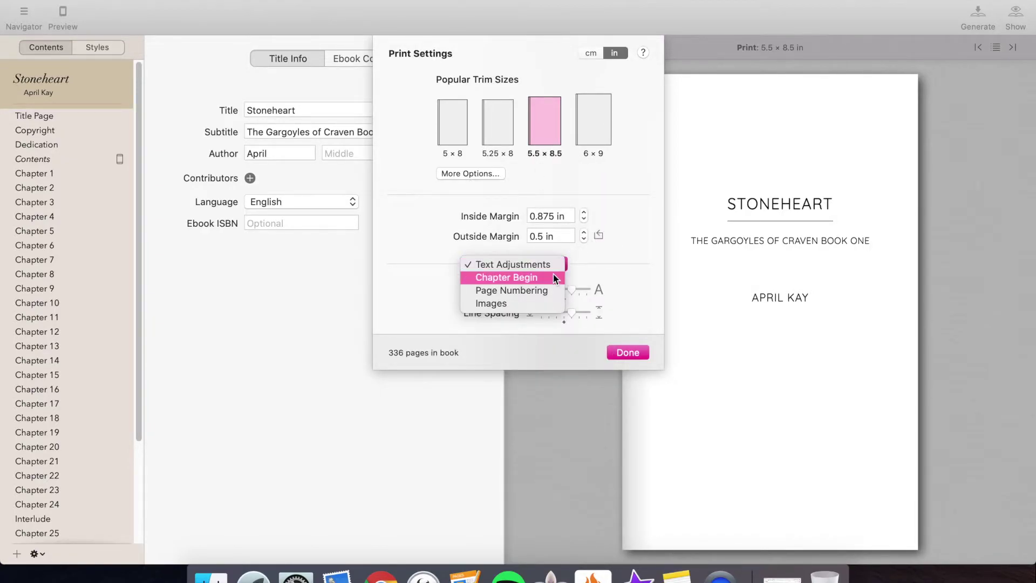
pyautogui.click(554, 277)
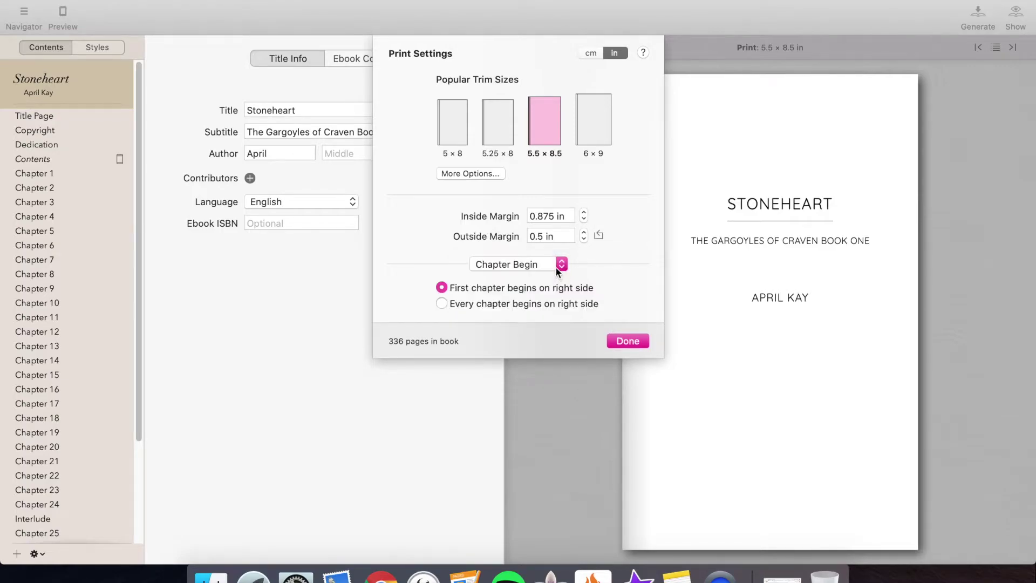
pyautogui.click(555, 265)
pyautogui.click(555, 269)
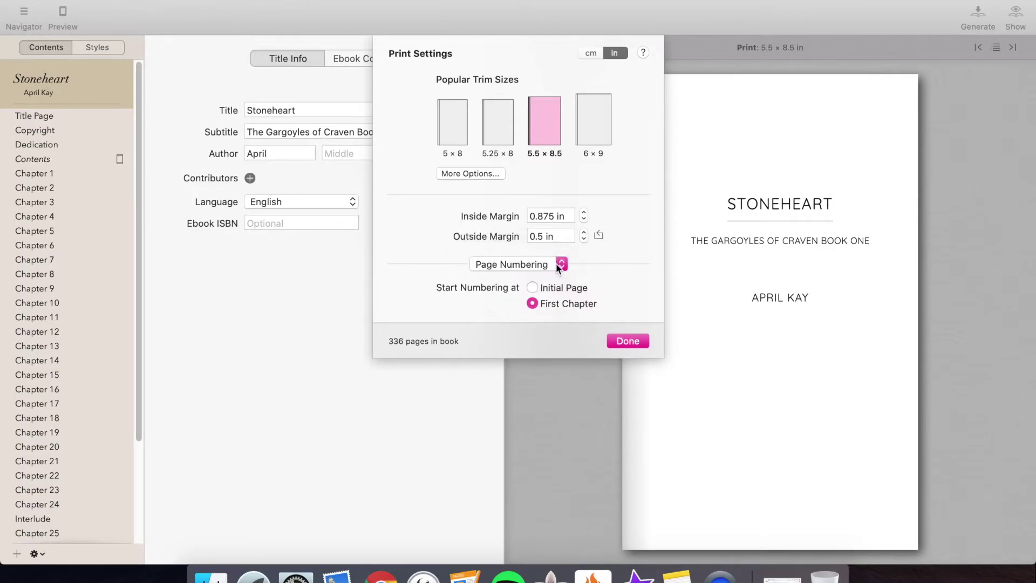
pyautogui.click(556, 264)
pyautogui.click(548, 278)
pyautogui.click(553, 262)
pyautogui.click(574, 251)
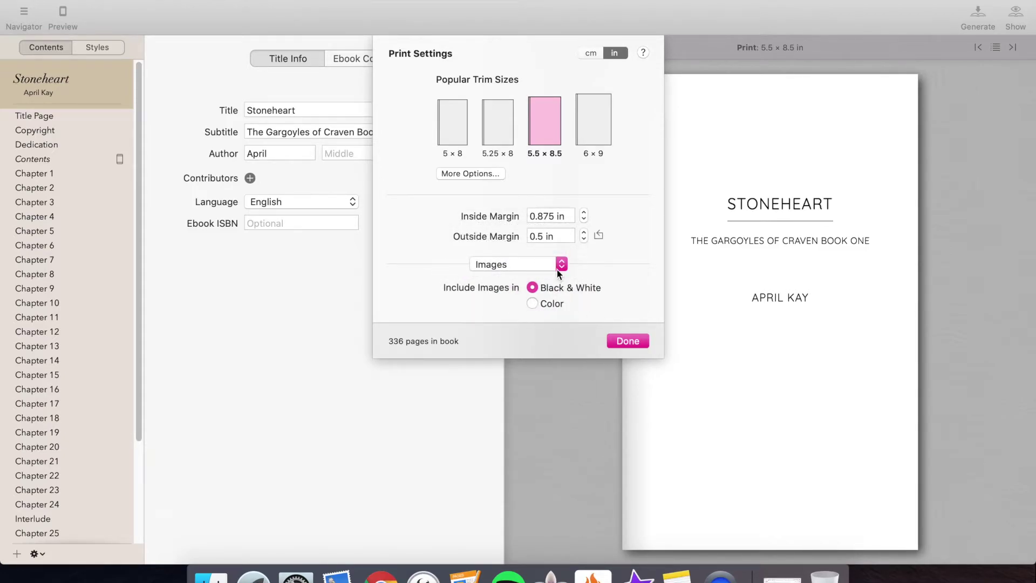
pyautogui.click(557, 270)
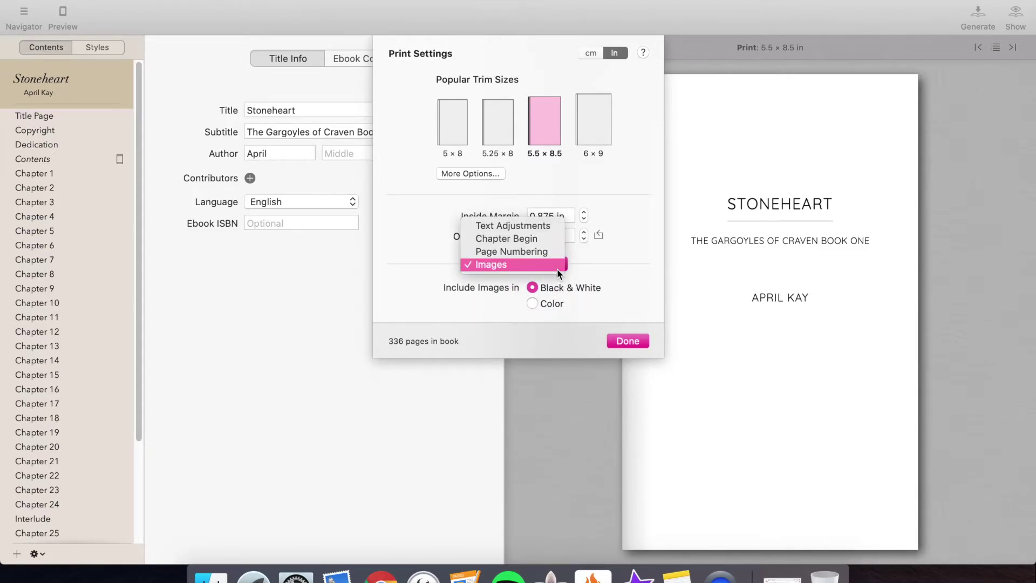
pyautogui.click(540, 225)
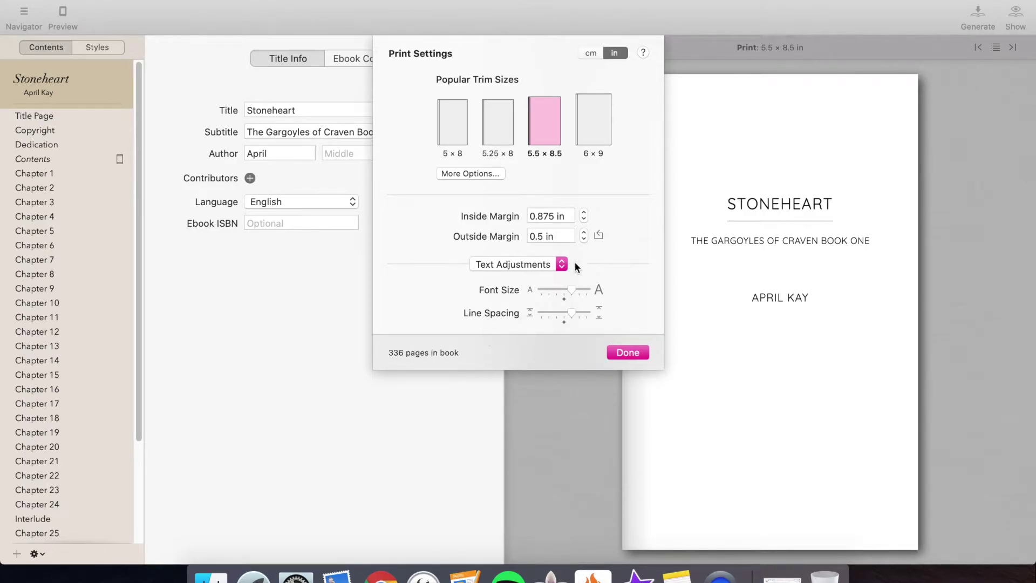
pyautogui.click(581, 291)
# - Close the print settings, keep the selected platforms and generate the book for all ebook platforms and print
pyautogui.click(617, 351)
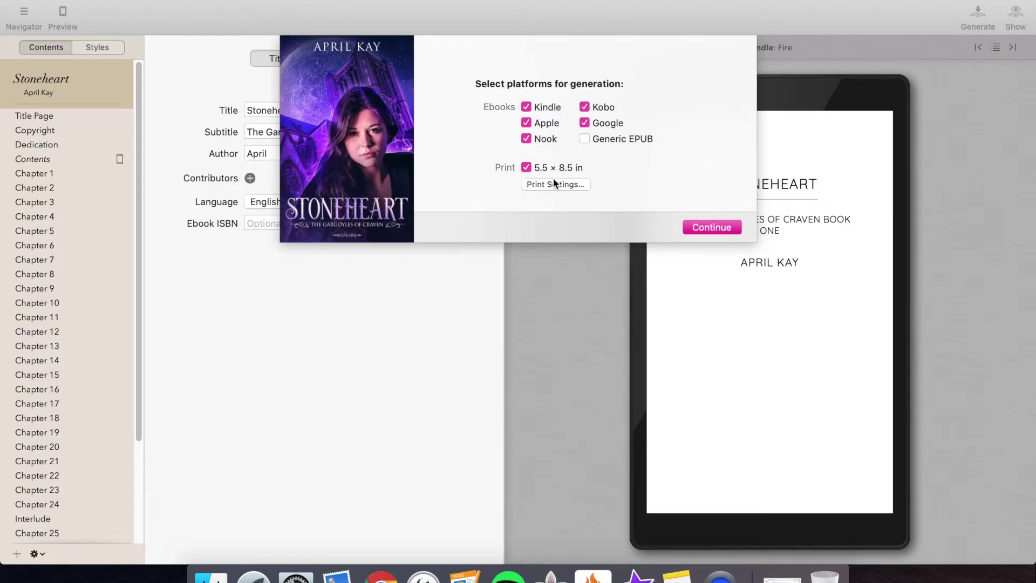
pyautogui.click(696, 232)
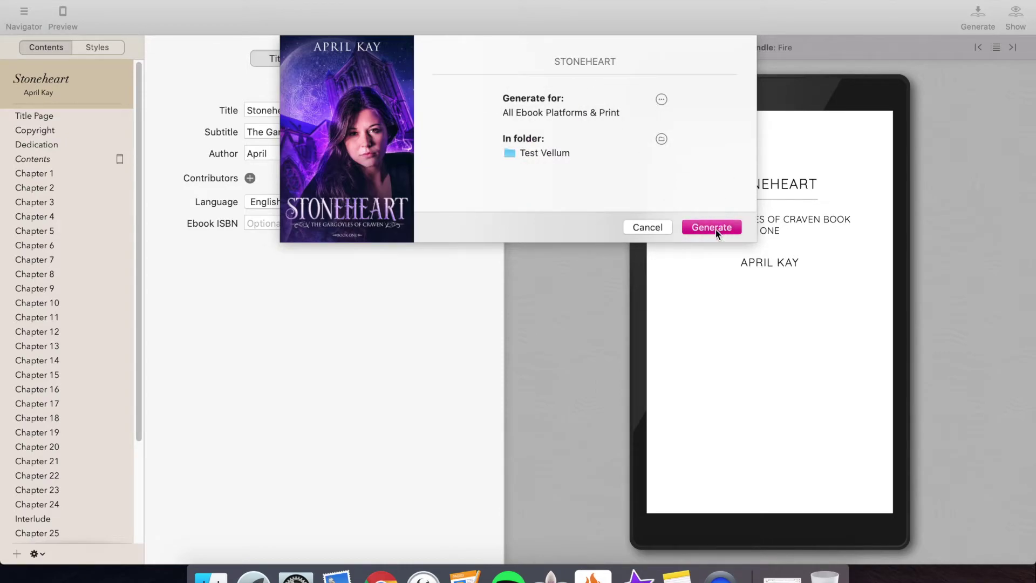
pyautogui.click(716, 227)
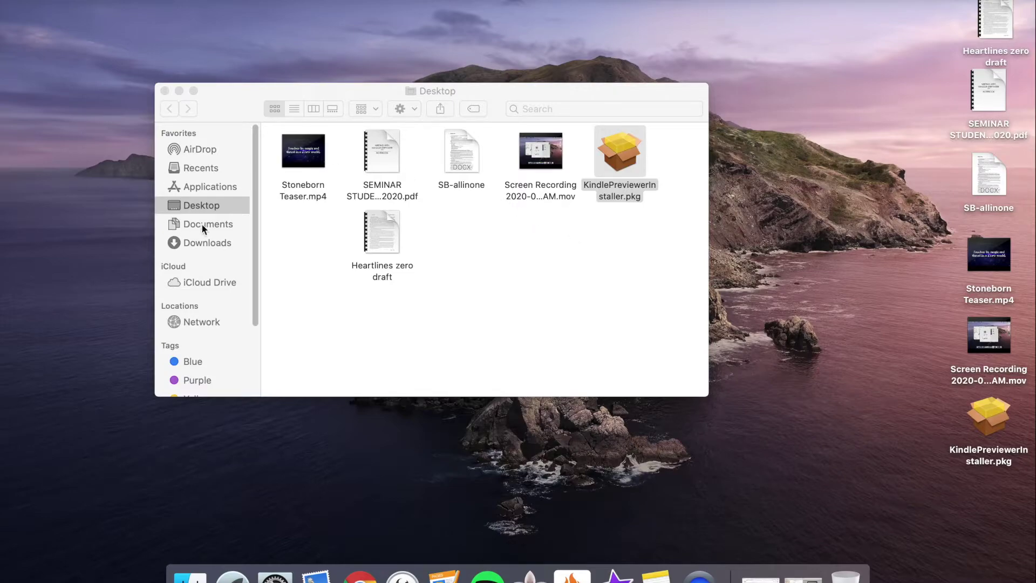
# - In Finder, open the generated Stoneheart book folder inside Documents > Test Vellum
pyautogui.click(228, 223)
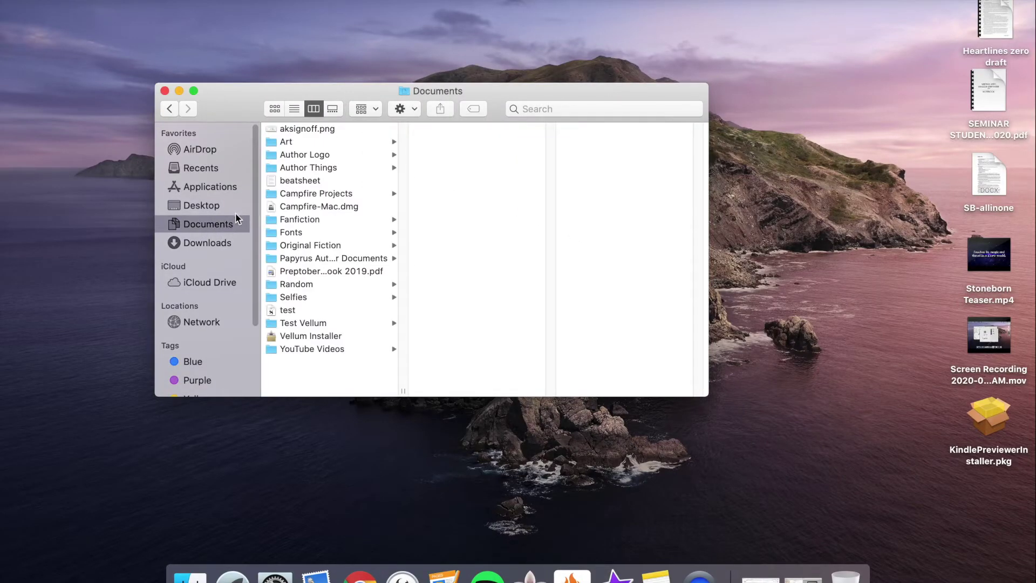
pyautogui.click(313, 323)
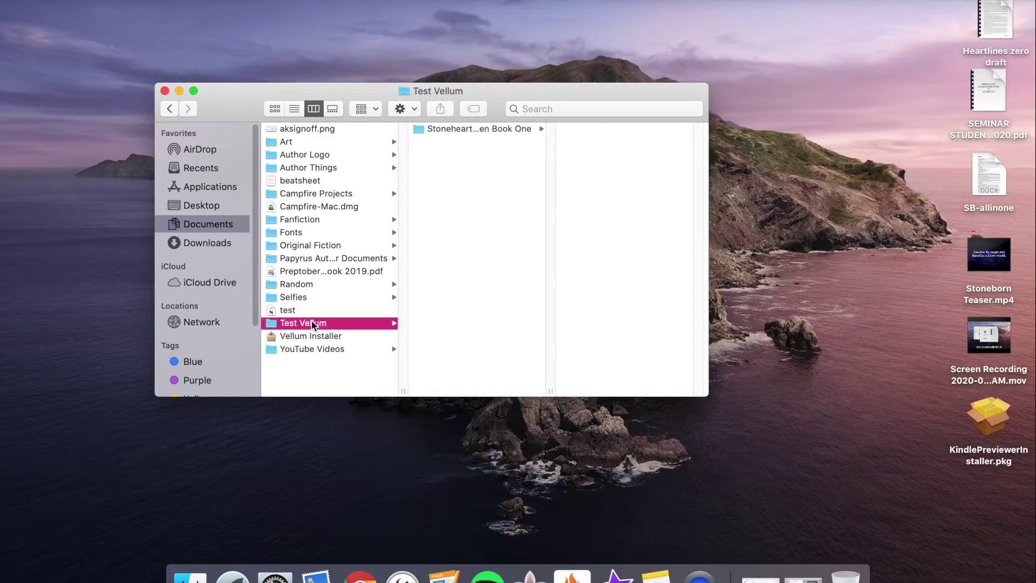
pyautogui.click(464, 130)
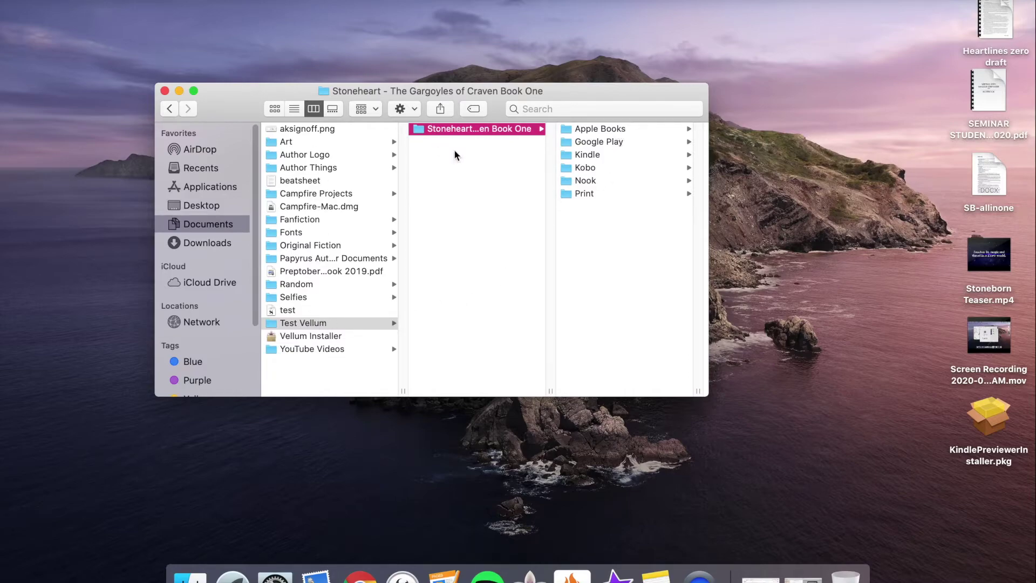
# - Examine the generated files in the Apple Books, Google Play, Kobo and Nook folders, including a preview of Stoneheart-Apple.jpg
pyautogui.click(588, 129)
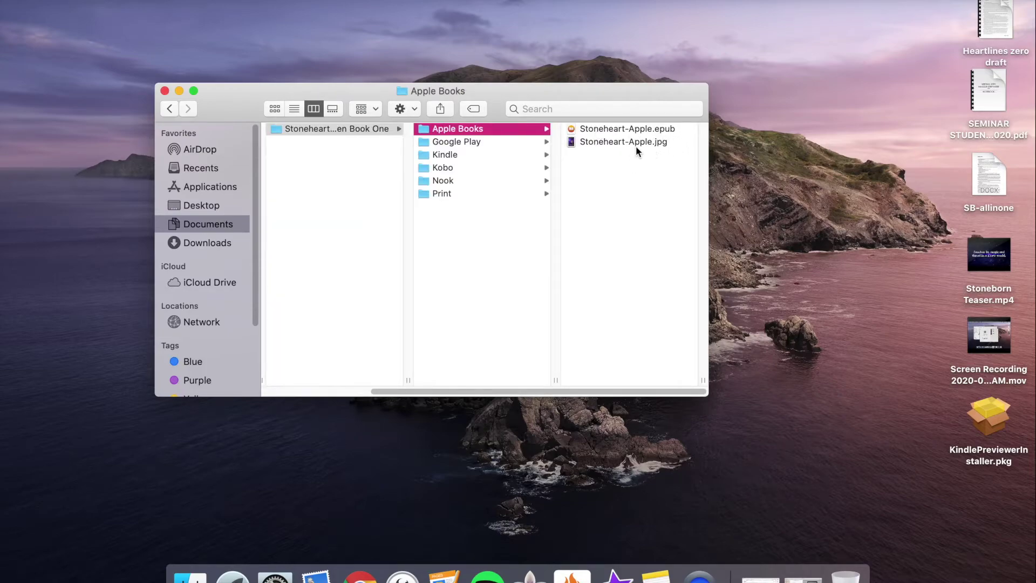
pyautogui.click(641, 141)
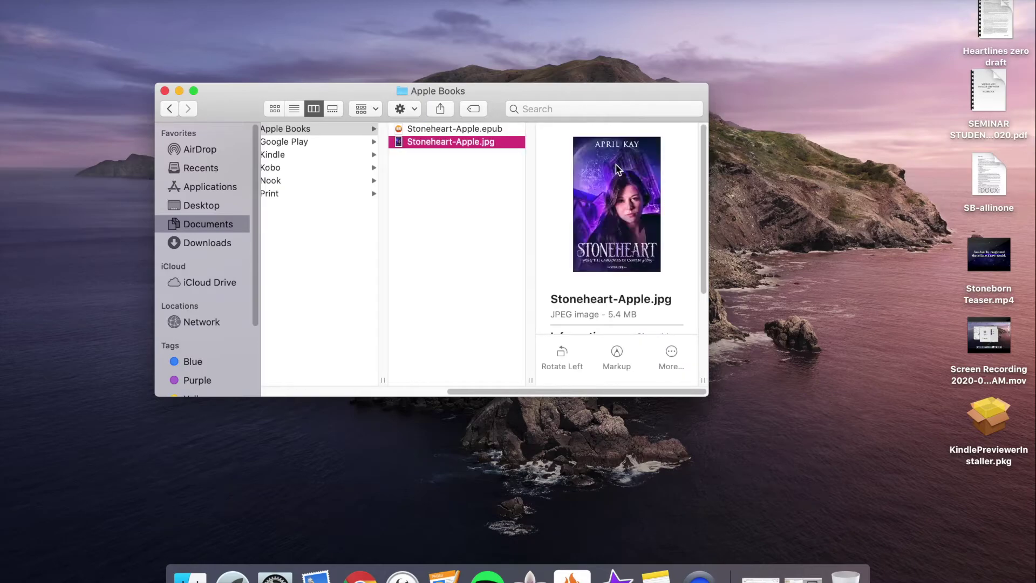
pyautogui.moveTo(456, 392); pyautogui.dragTo(411, 392)
pyautogui.click(386, 142)
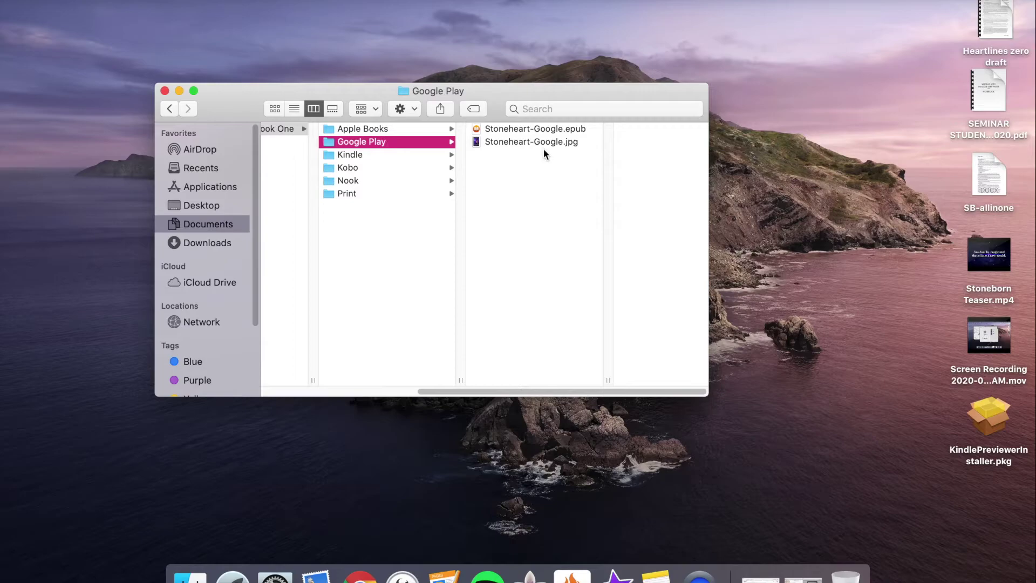
pyautogui.click(432, 169)
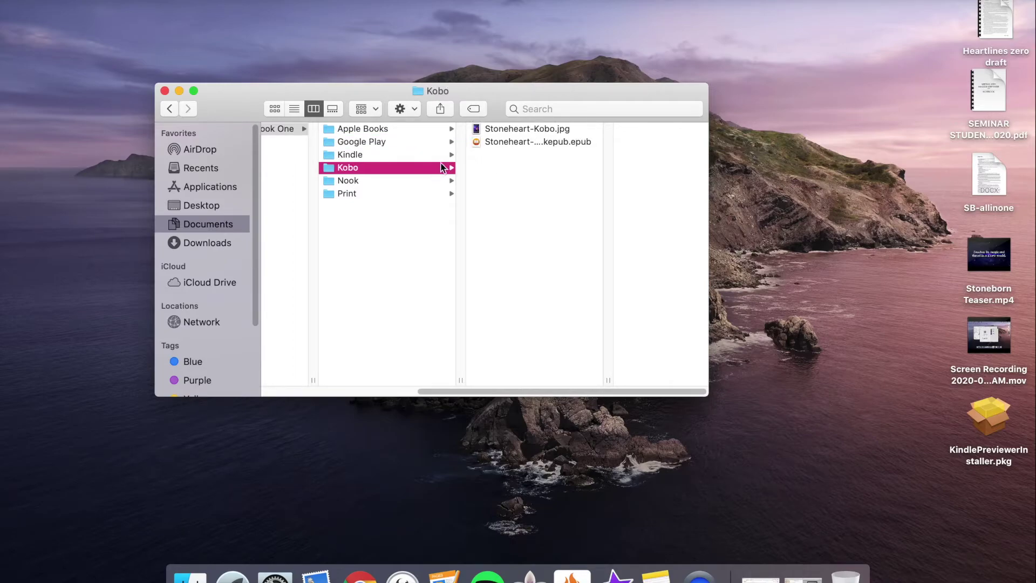
pyautogui.click(391, 181)
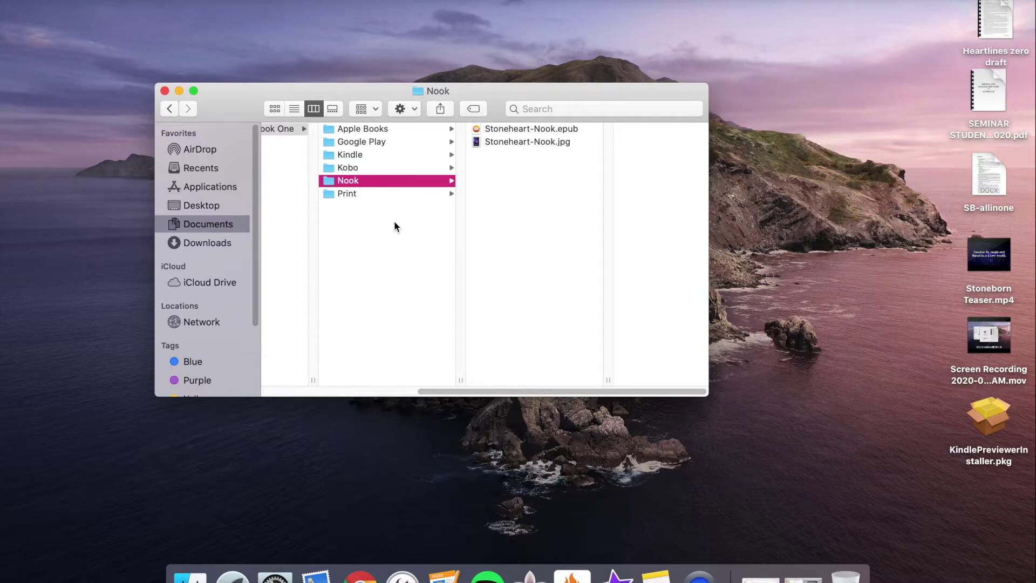
# - Open Stoneheart-Print.pdf from the Print folder and look through its front matter up to the first page of Chapter One
pyautogui.click(389, 195)
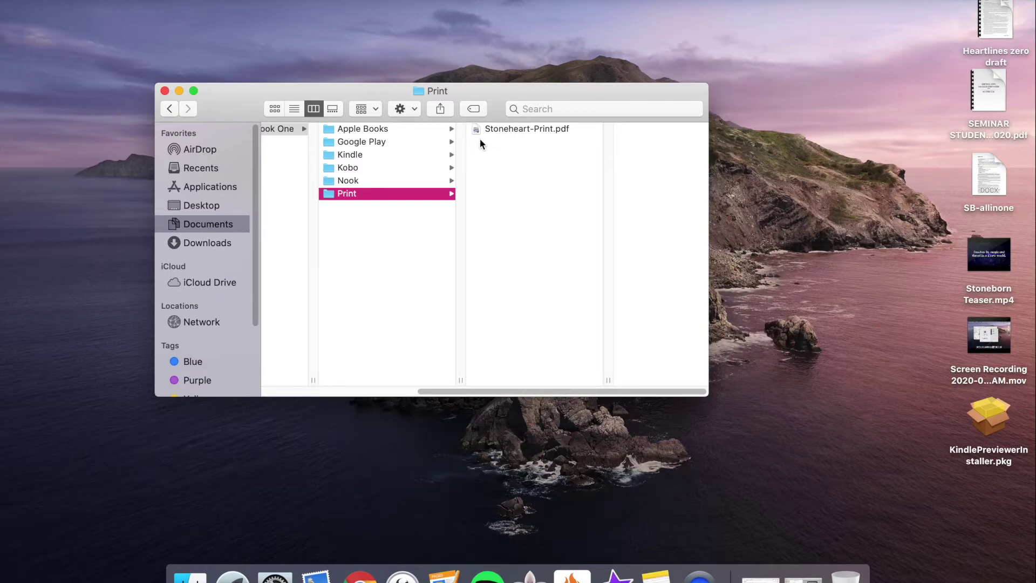
pyautogui.click(500, 128)
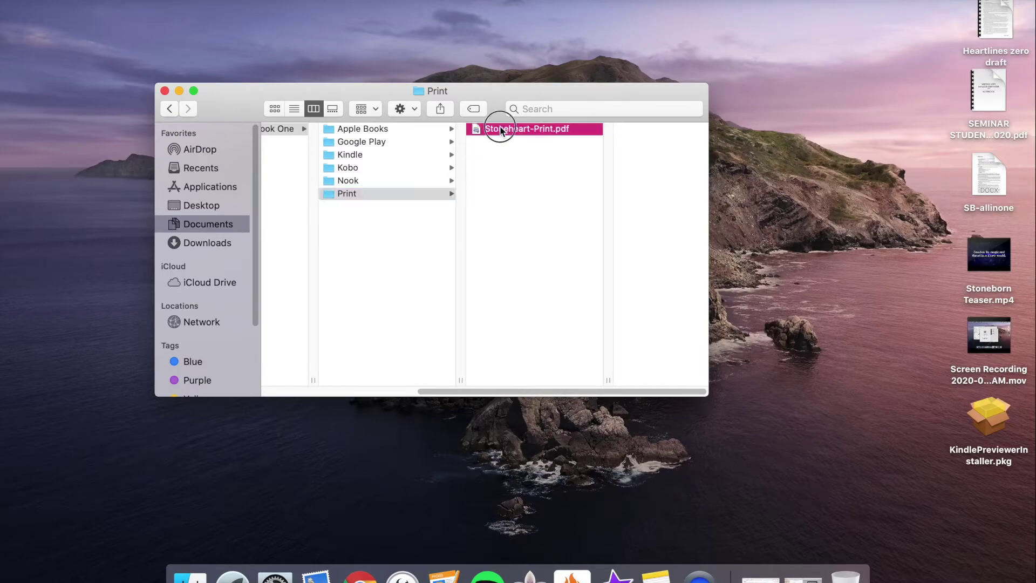
pyautogui.doubleClick(500, 128)
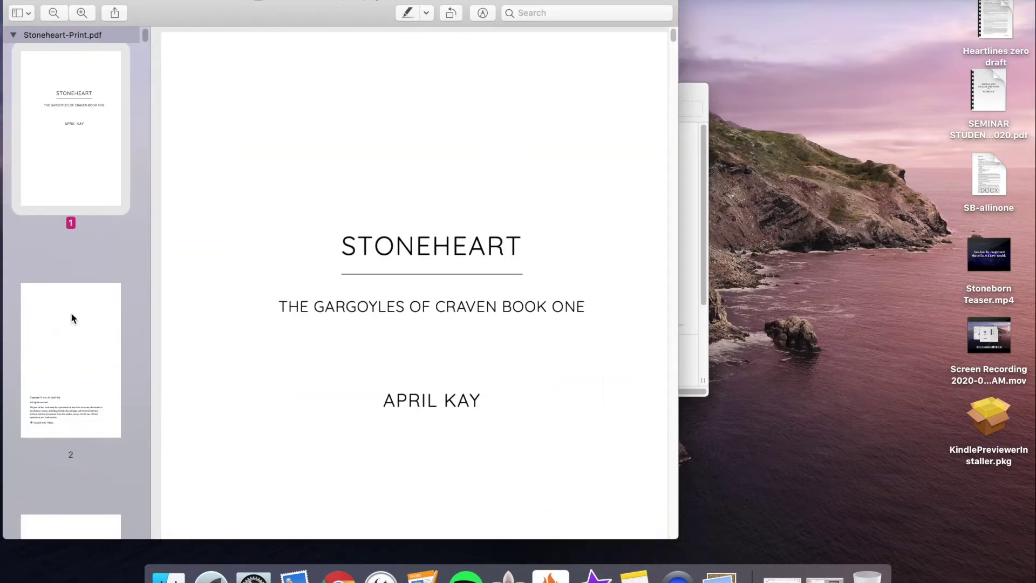
pyautogui.click(79, 311)
pyautogui.scroll(-10, 324, 278)
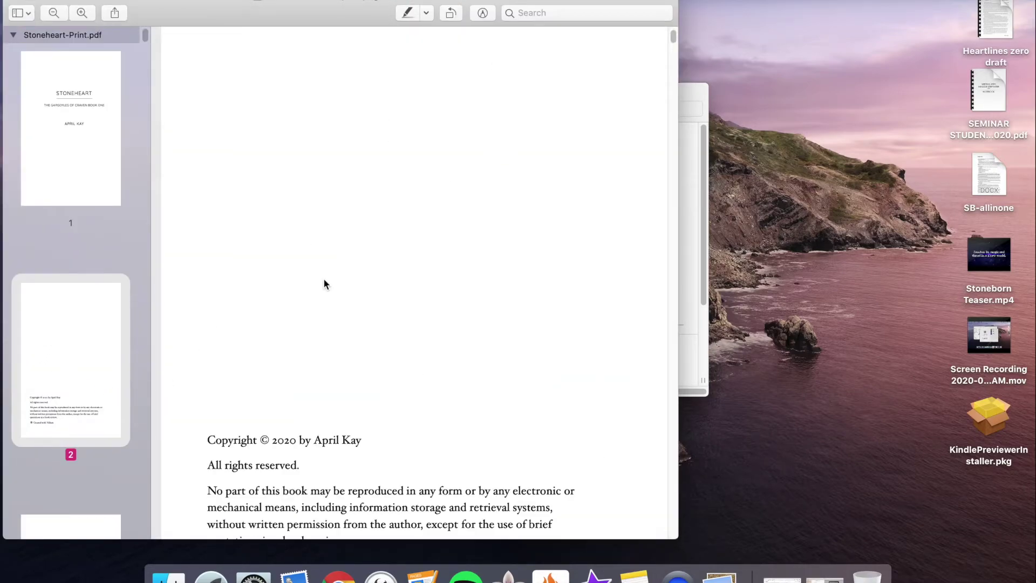
pyautogui.scroll(-5, 328, 283)
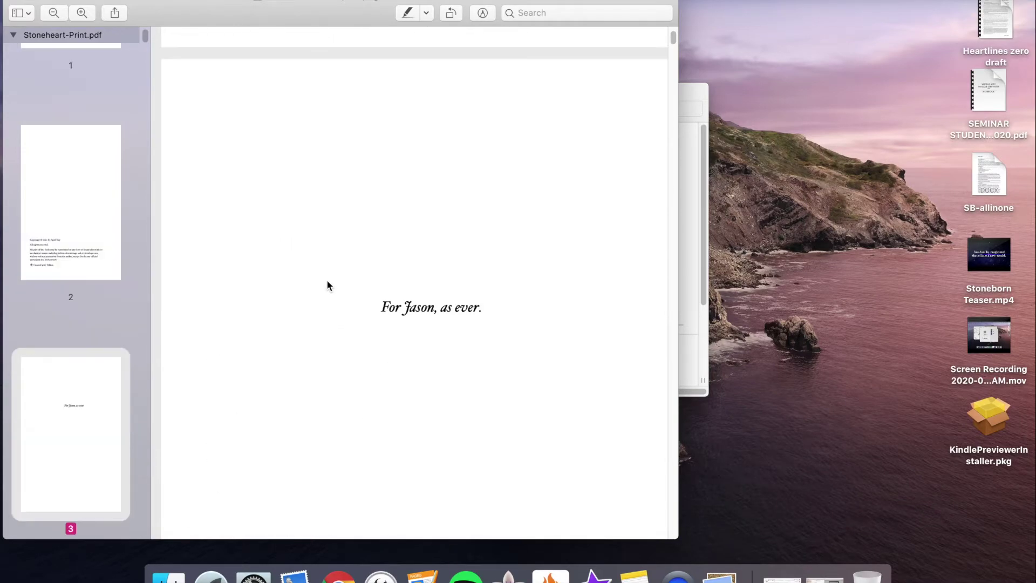
pyautogui.scroll(-6, 328, 283)
pyautogui.scroll(-10, 329, 284)
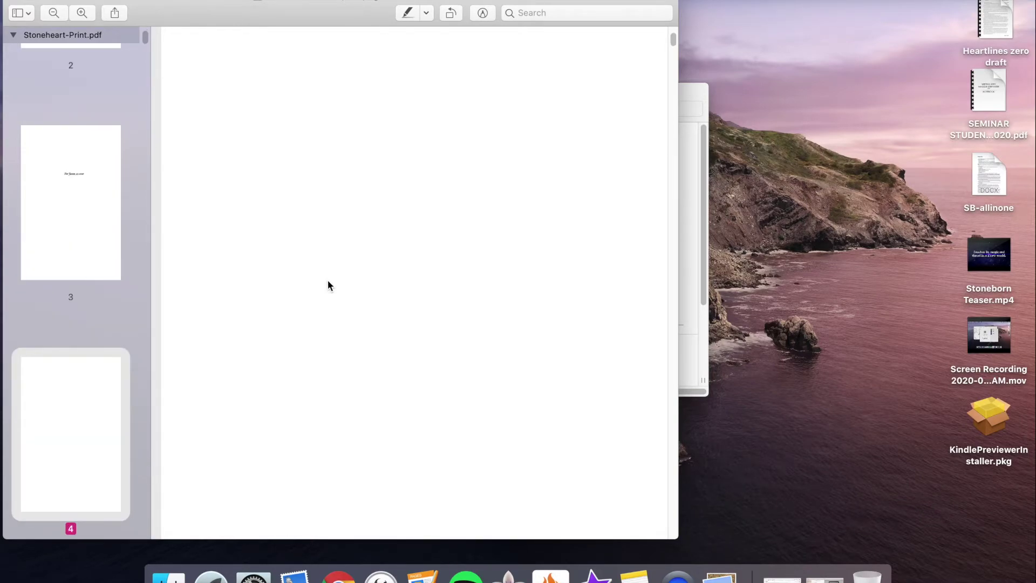
pyautogui.scroll(-3, 328, 280)
pyautogui.scroll(4, 328, 280)
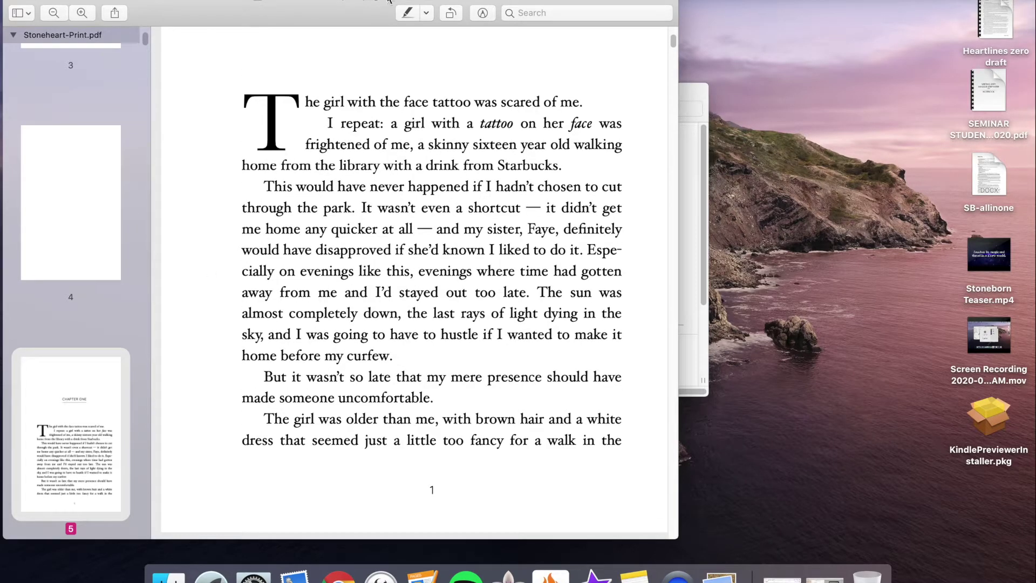
# - Enlarge the PDF window, read on to book page 2, and close the PDF and the Finder window
pyautogui.doubleClick(193, 4)
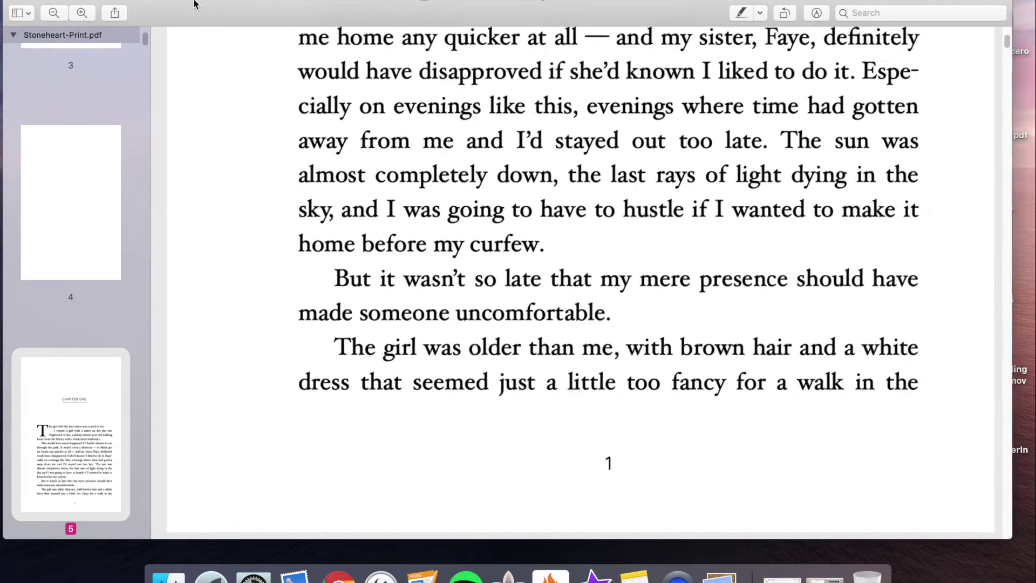
pyautogui.scroll(-1, 420, 169)
pyautogui.scroll(-15, 420, 169)
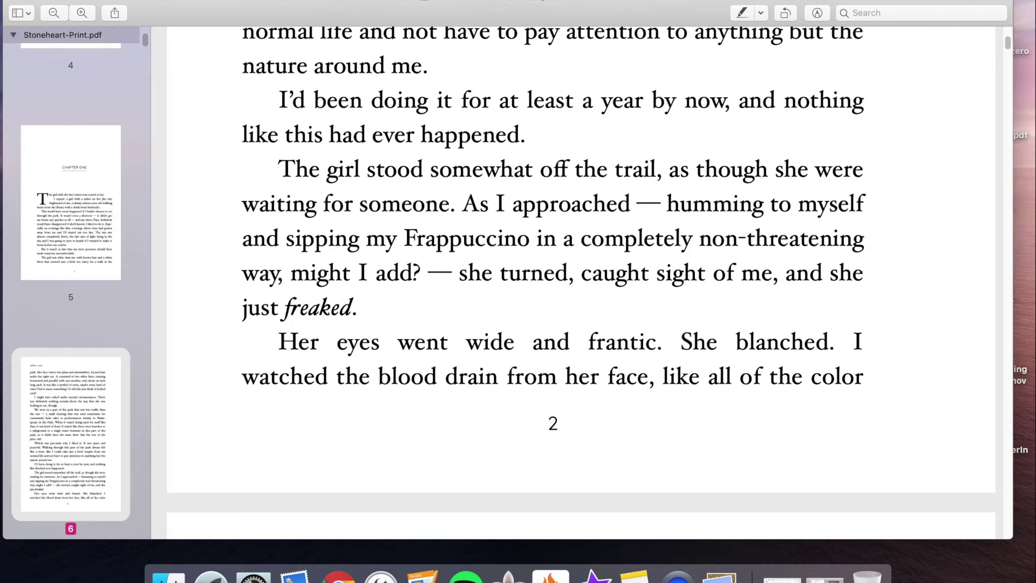
pyautogui.click(54, 3)
pyautogui.click(95, 111)
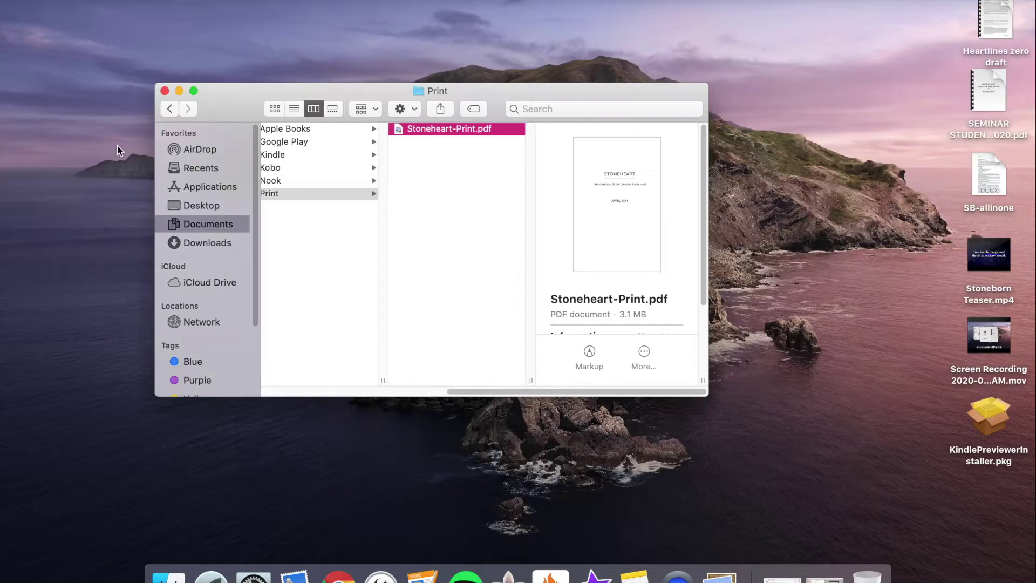
pyautogui.click(164, 90)
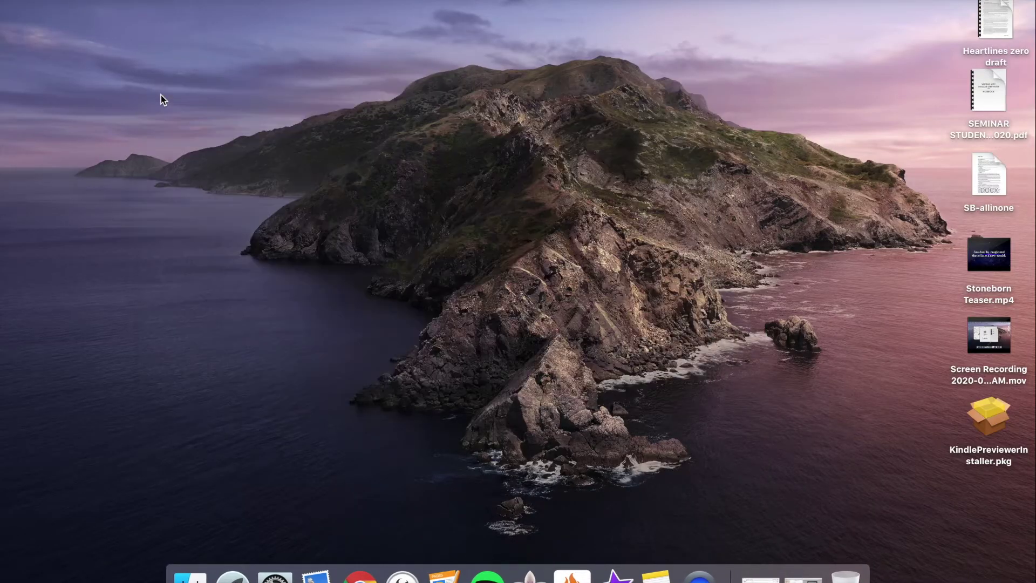
# - Switch back to the Stoneheart book in Vellum and page through the Kindle Fire preview from the title page to Chapter One
pyautogui.click(801, 573)
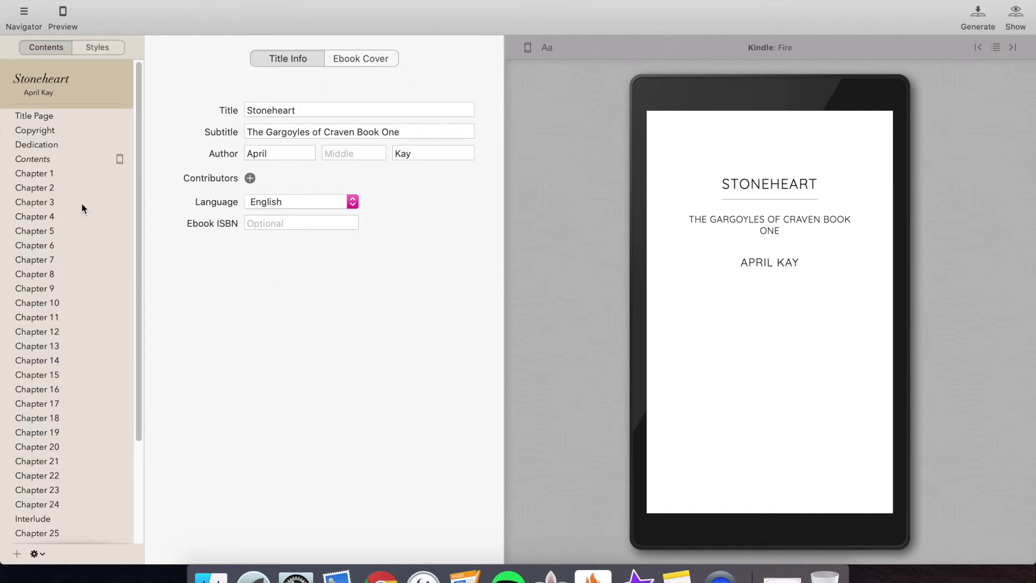
pyautogui.moveTo(913, 317)
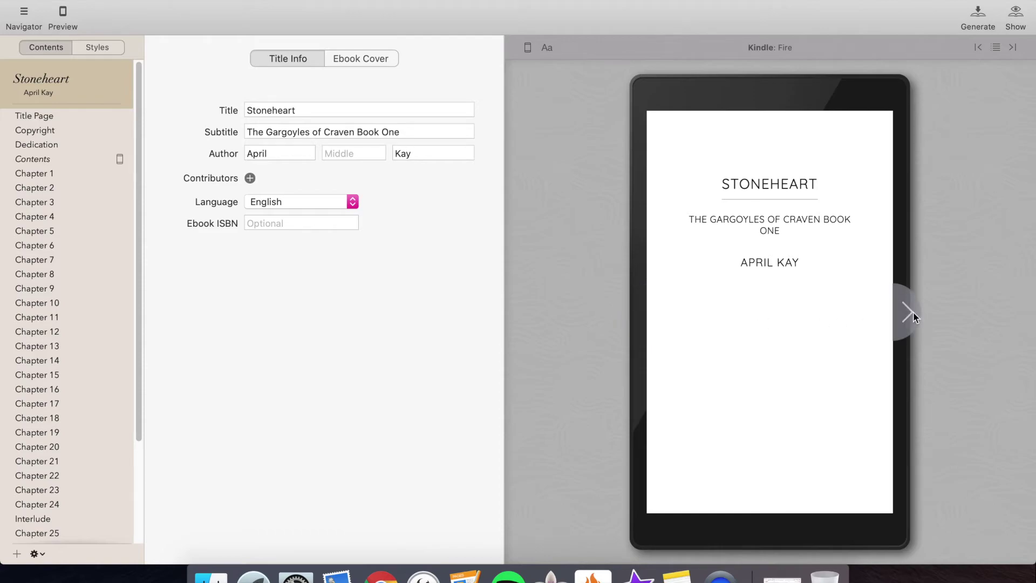
pyautogui.click(914, 312)
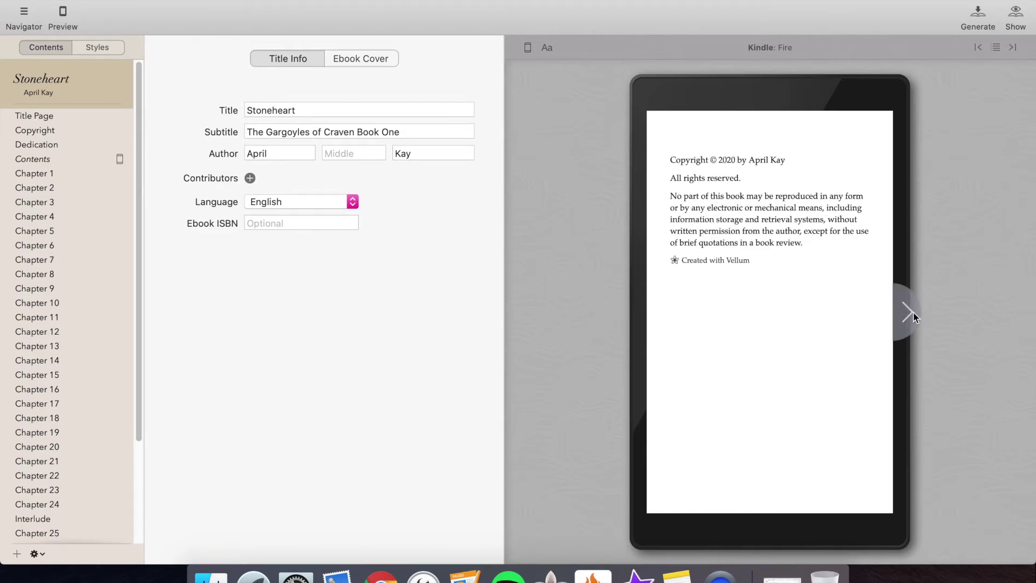
pyautogui.click(913, 312)
pyautogui.click(913, 312)
pyautogui.click(913, 312)
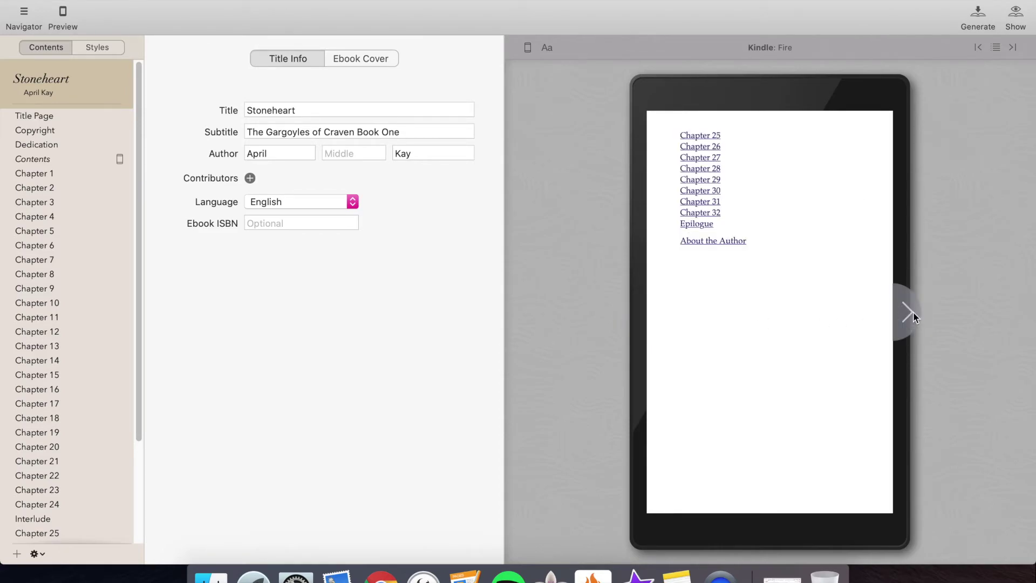
pyautogui.click(914, 312)
# - Page the Kindle Fire preview back from Chapter One to the book's title page
pyautogui.moveTo(628, 346)
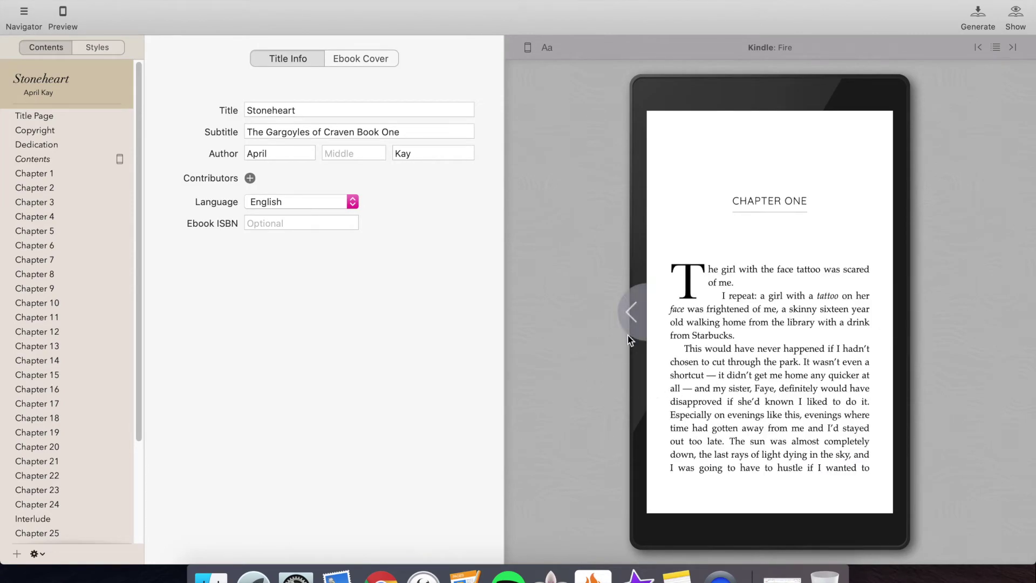
pyautogui.click(627, 315)
pyautogui.click(634, 312)
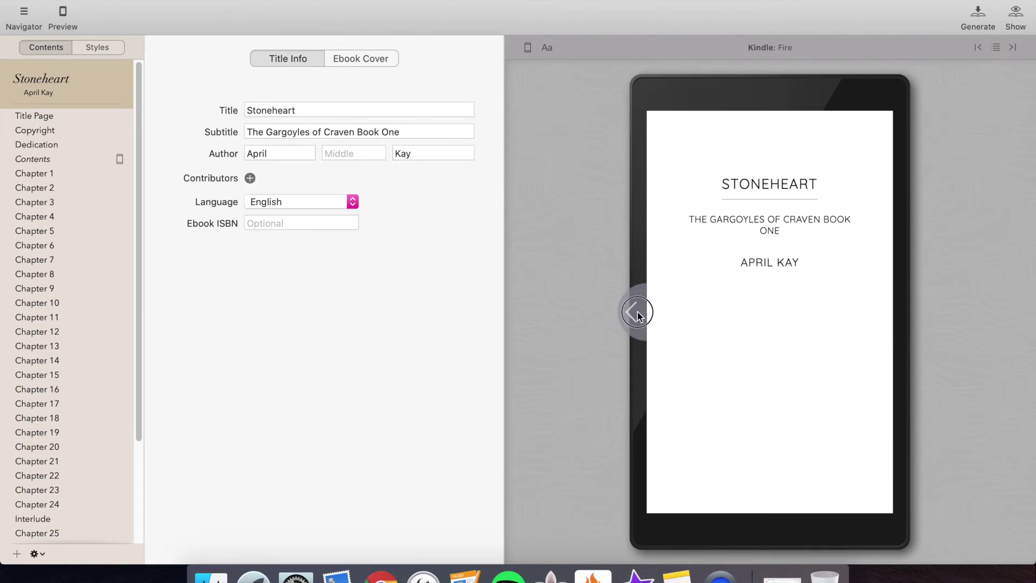
pyautogui.click(637, 311)
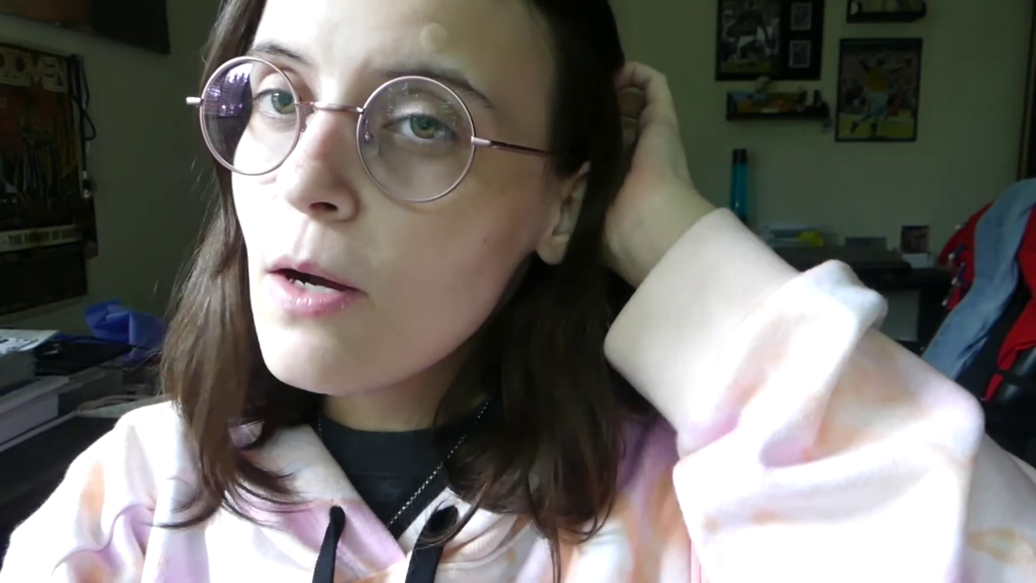